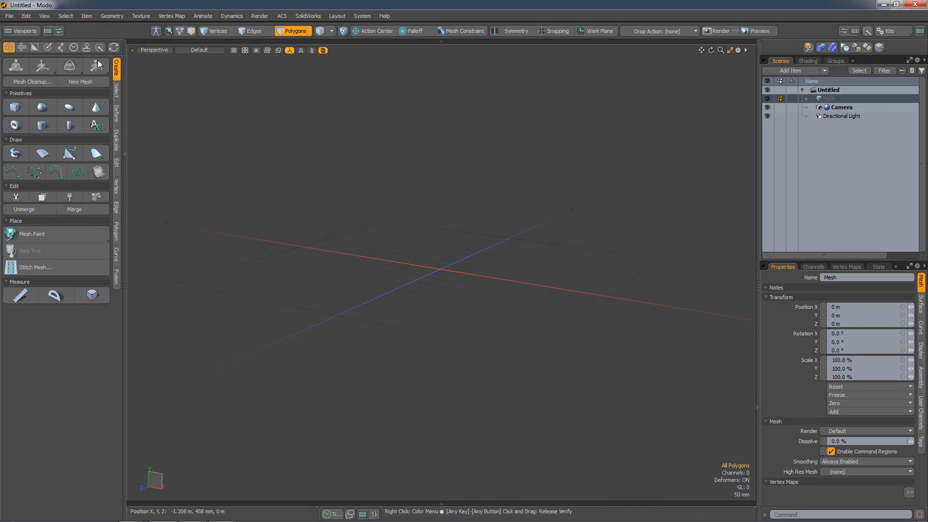
# Show the workbench in the toolbox and reveal the customizable bars above and below the viewport.
pyautogui.click(101, 48)
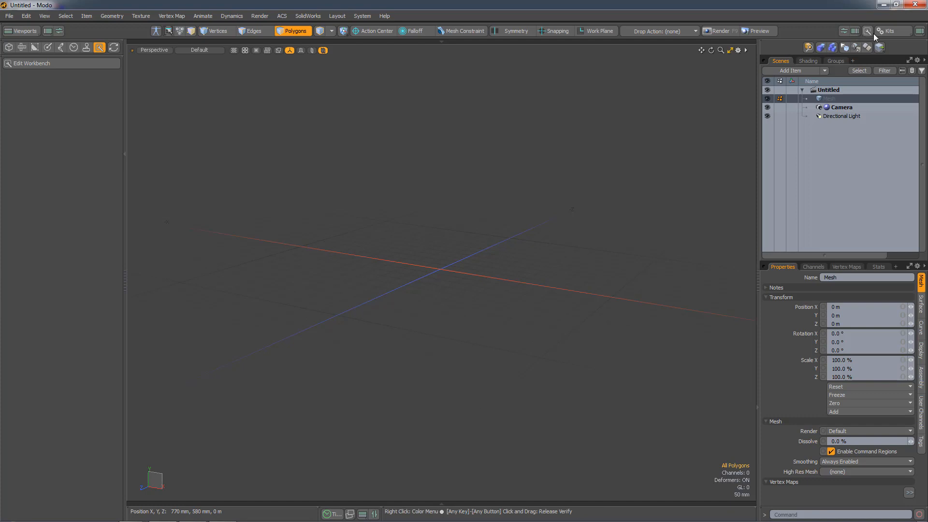
pyautogui.click(365, 41)
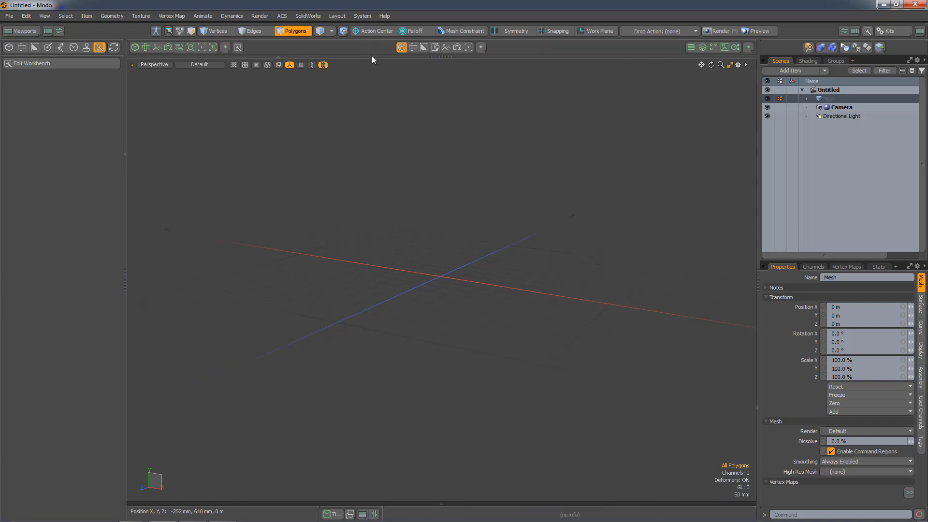
pyautogui.click(415, 503)
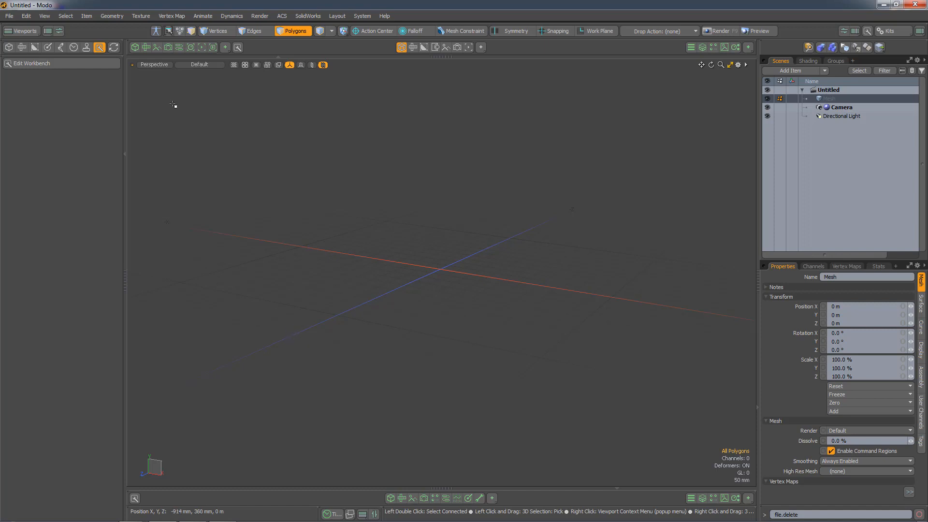
# Float the Model Toolbar as a palette over the viewport and turn on workbench editing.
pyautogui.click(8, 47)
pyautogui.moveTo(72, 68); pyautogui.dragTo(306, 101)
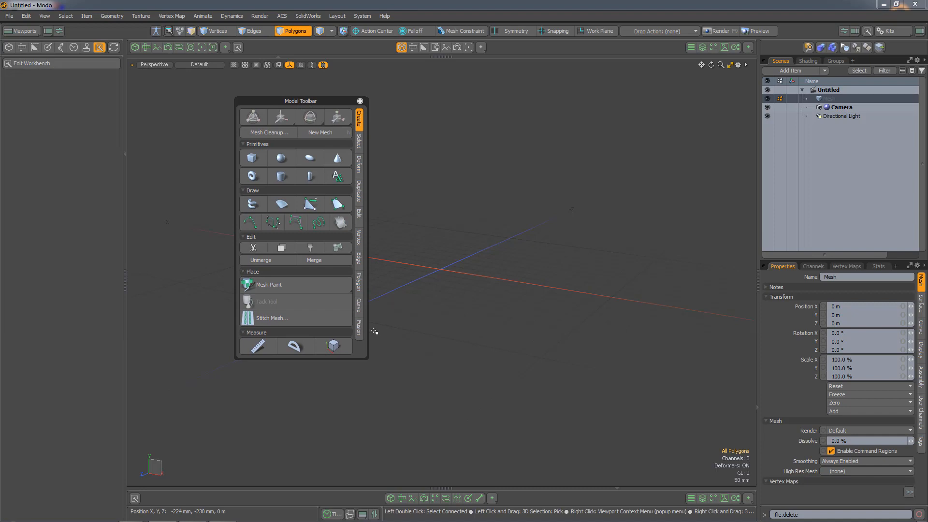
pyautogui.click(33, 62)
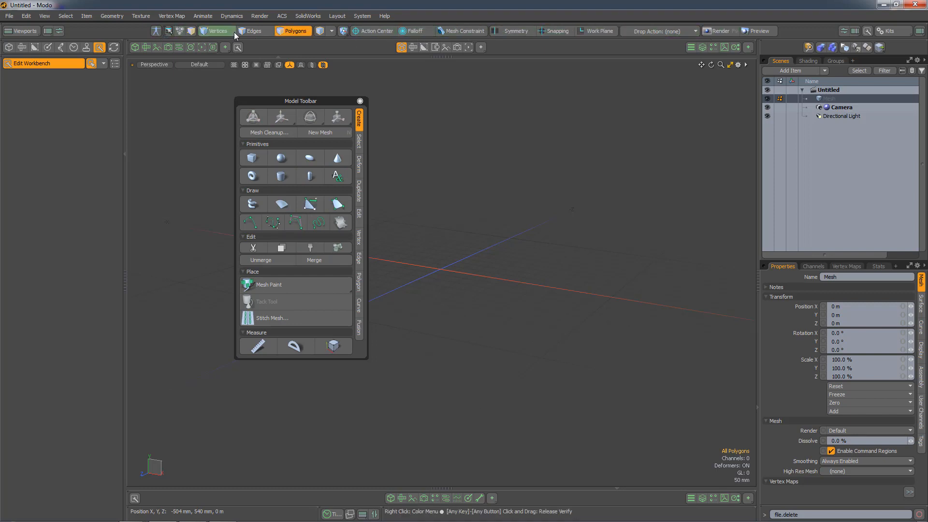
# Add the cube, toroid, cylinder, capsule and text tools from the Model Toolbar's primitives to the workbench.
pyautogui.click(253, 159)
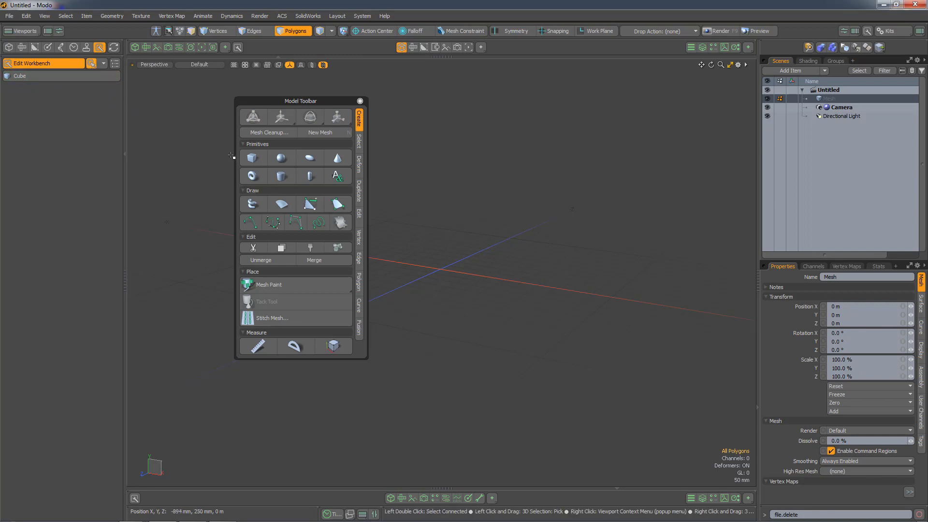
pyautogui.click(254, 176)
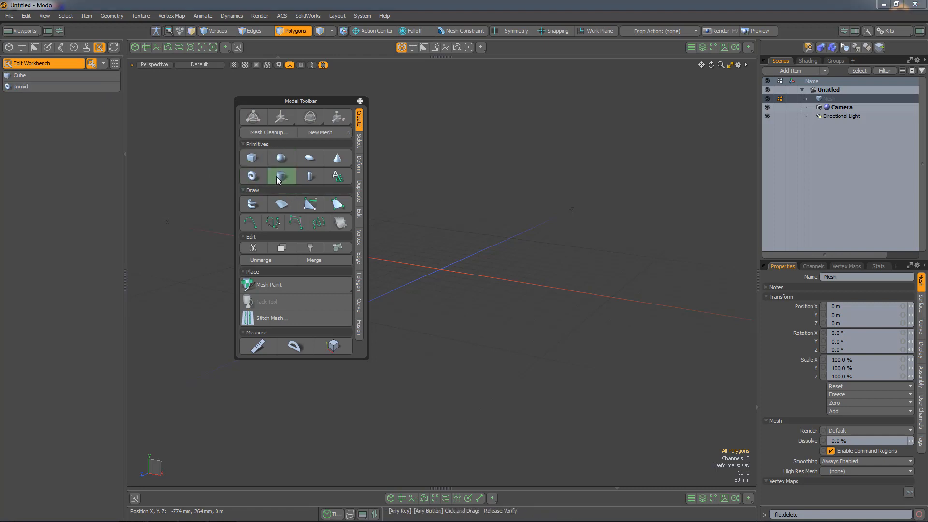
pyautogui.click(278, 178)
pyautogui.click(311, 178)
pyautogui.click(338, 178)
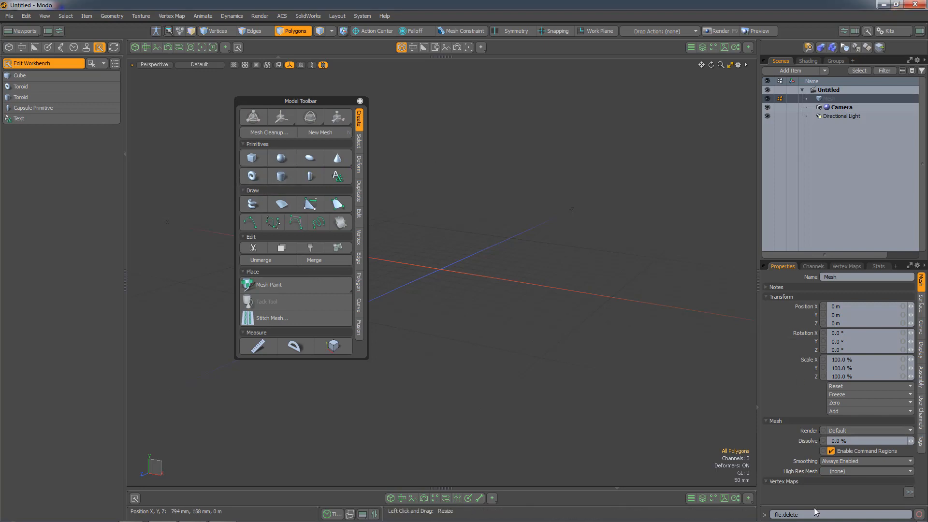
# Reveal the command list and add the edge.collapse command to the workbench.
pyautogui.moveTo(816, 511); pyautogui.dragTo(783, 258)
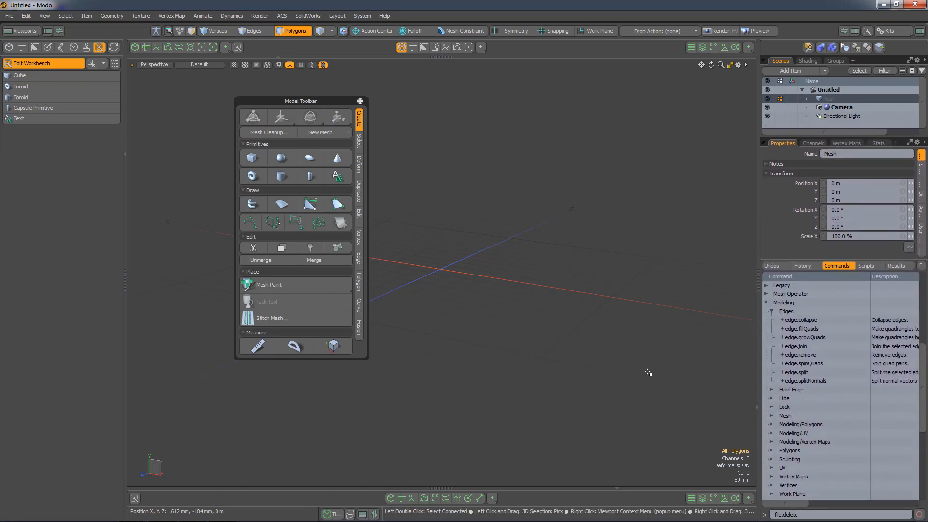
pyautogui.click(89, 64)
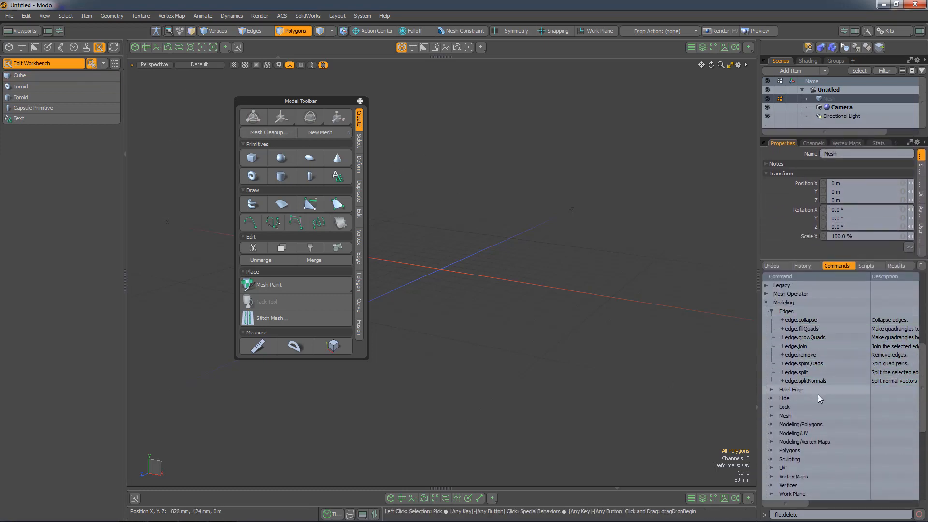
pyautogui.click(809, 320)
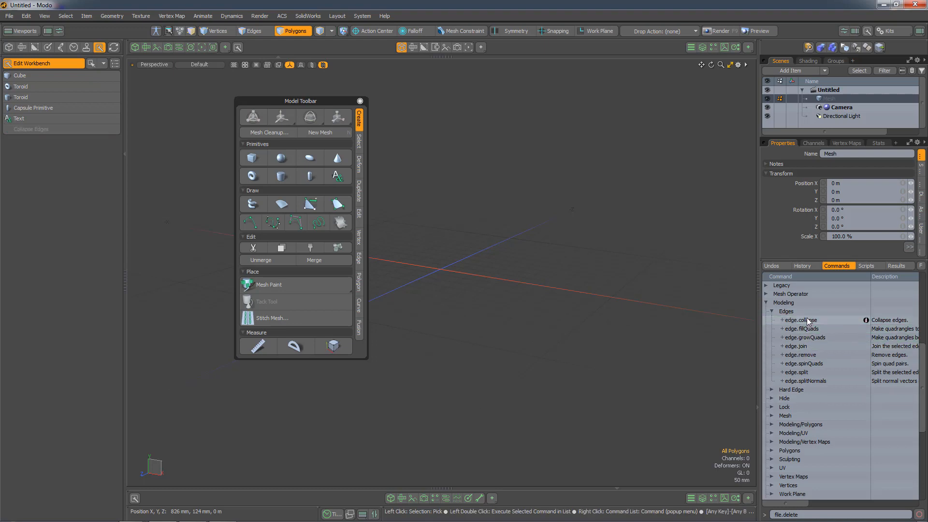
# Add the recently used "Background" command to the workbench.
pyautogui.click(103, 64)
pyautogui.moveTo(111, 73)
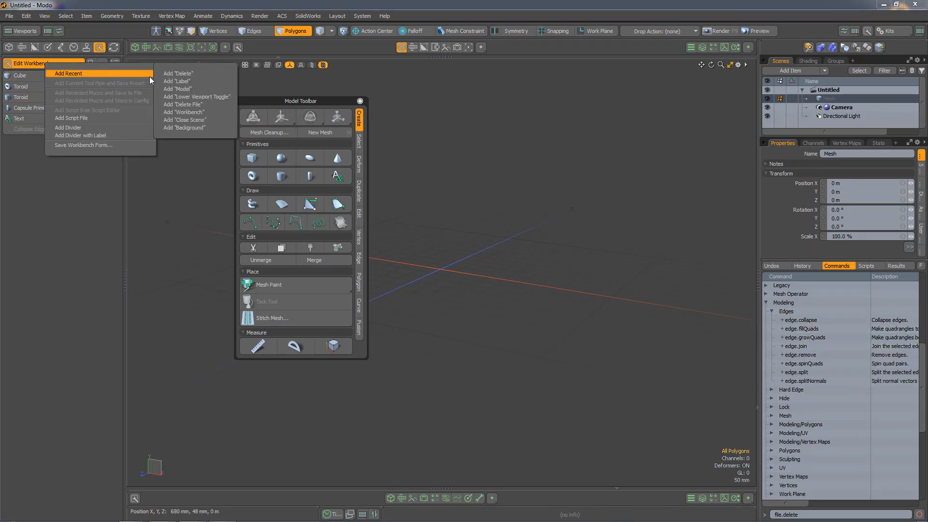
pyautogui.click(191, 128)
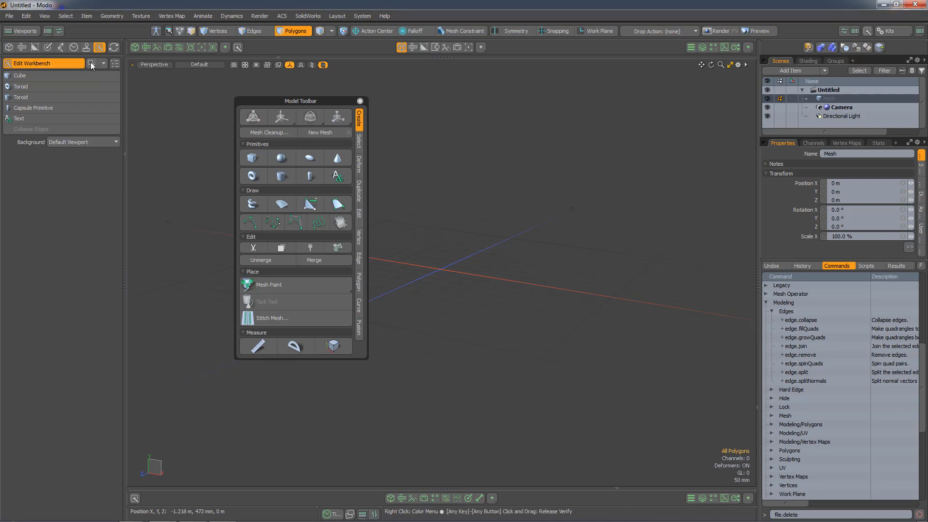
# Add the mesh's Position X, Y and Z channels to the workbench.
pyautogui.click(793, 187)
pyautogui.click(801, 195)
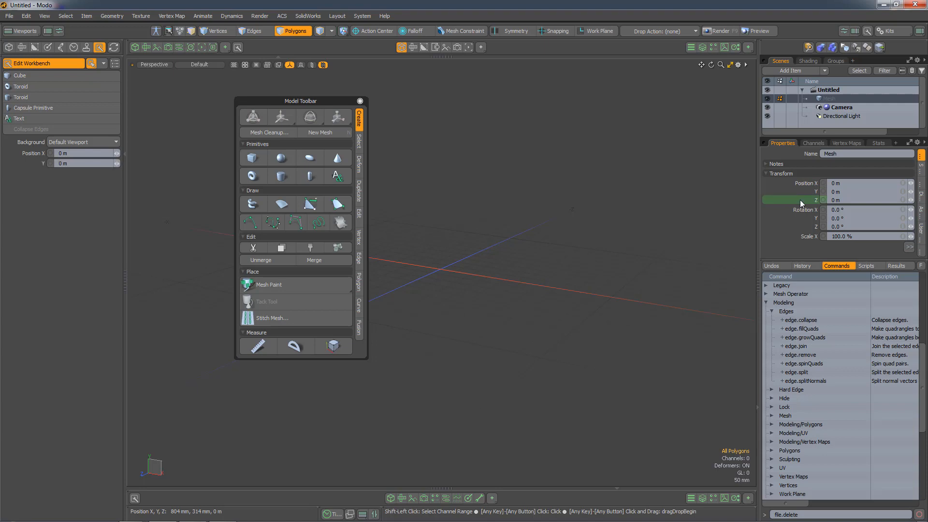
pyautogui.click(802, 200)
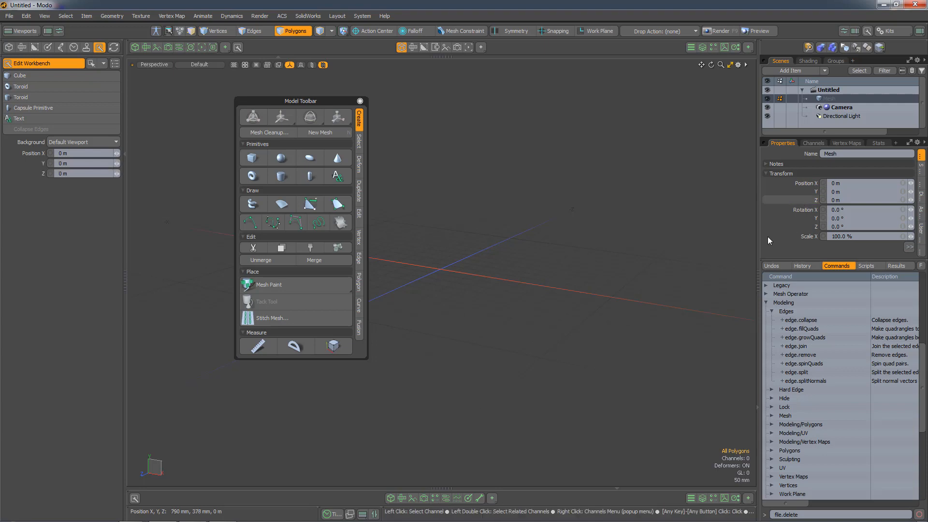
# Show the preset browser and add the Carbon Steel material preset to the workbench.
pyautogui.click(375, 514)
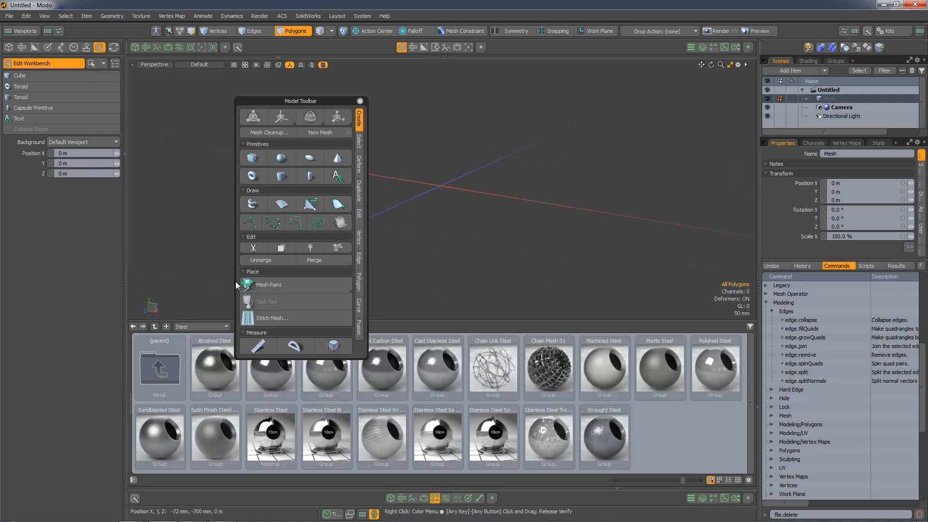
pyautogui.click(91, 64)
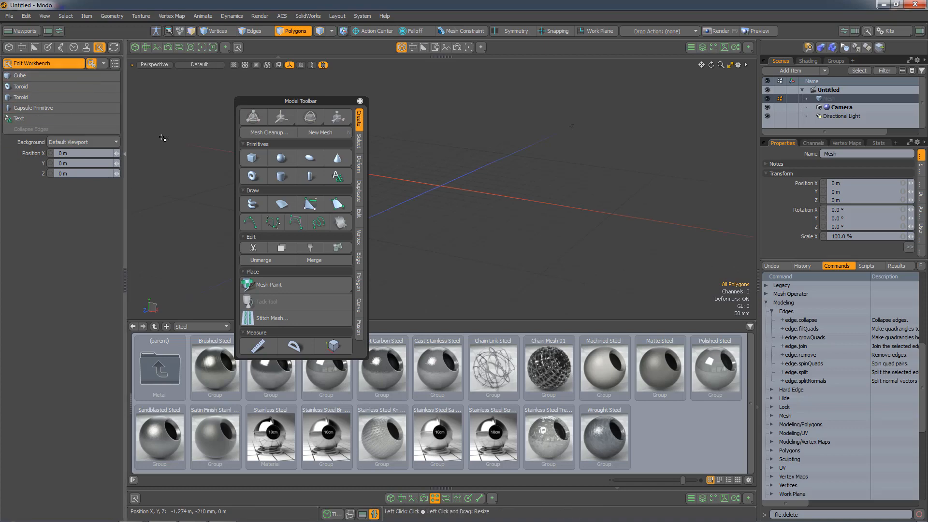
pyautogui.click(335, 385)
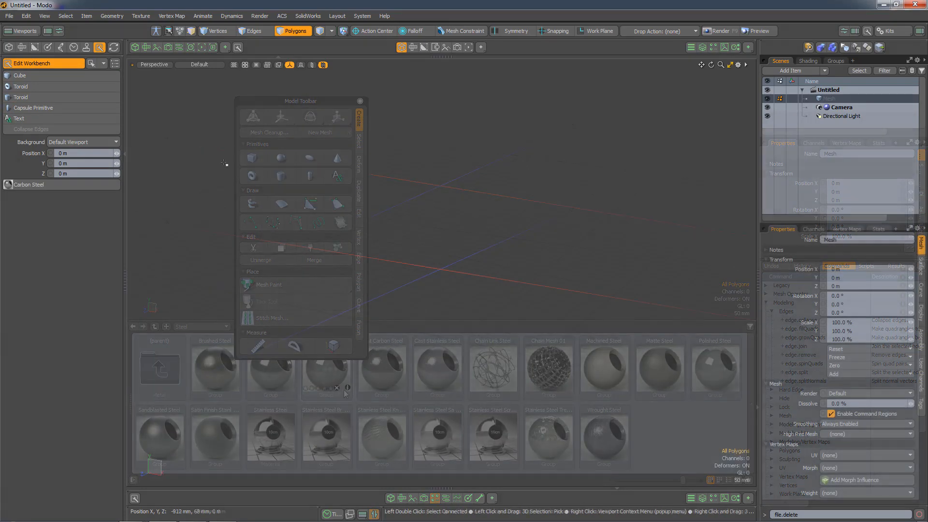
# Create a uniform cube of about 556 mm at the scene center with the workbench's Cube tool.
pyautogui.click(68, 75)
pyautogui.keyDown('ctrl'); pyautogui.moveTo(439, 272); pyautogui.dragTo(560, 334); pyautogui.keyUp('ctrl')
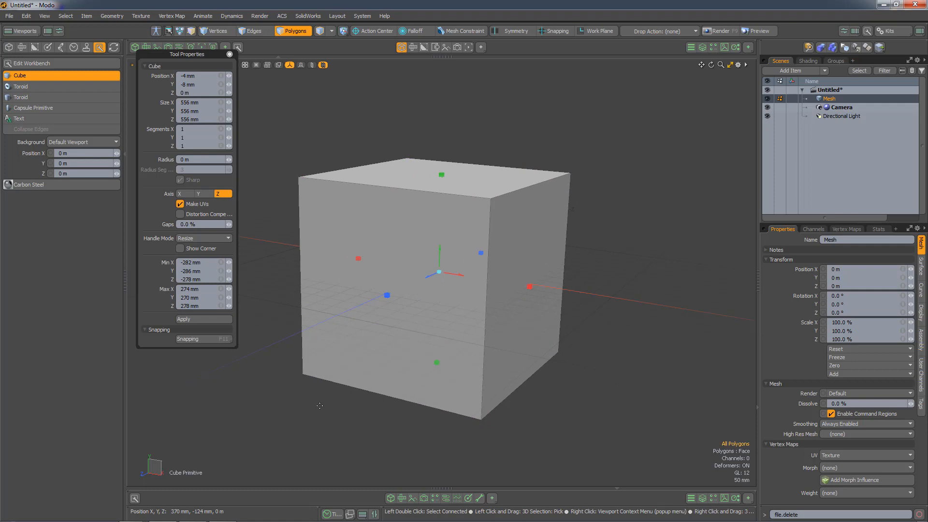
pyautogui.press('space')
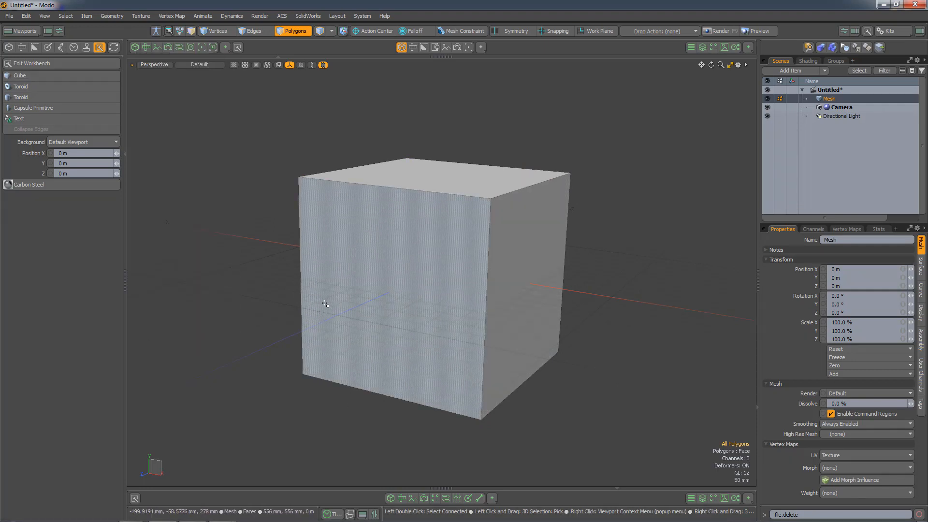
# Display the statistics and tool pipeline, and activate the Transform tool on the cube.
pyautogui.keyDown('alt'); pyautogui.moveTo(369, 306); pyautogui.dragTo(572, 286); pyautogui.keyUp('alt')
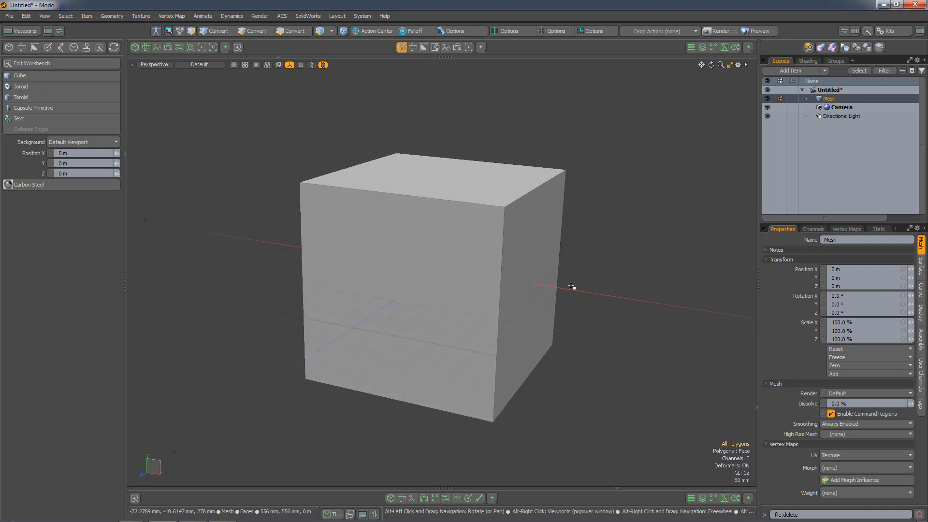
pyautogui.click(883, 230)
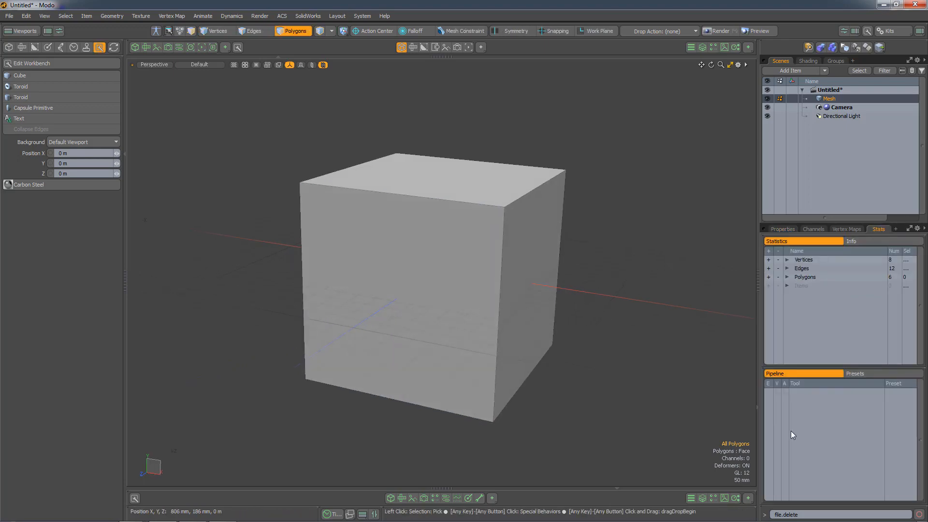
pyautogui.keyDown('alt'); pyautogui.moveTo(251, 311); pyautogui.dragTo(437, 276); pyautogui.keyUp('alt')
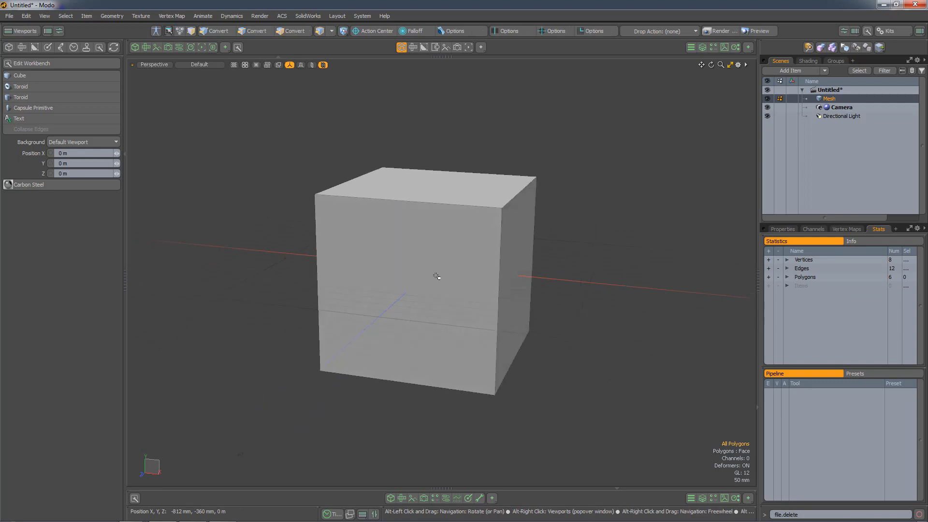
pyautogui.press('y')
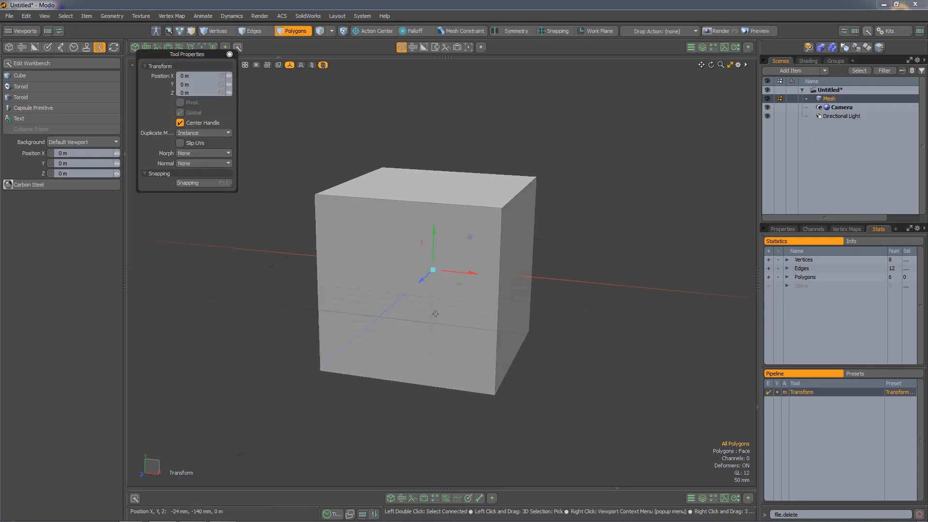
# Set the action center to Selection and add a Linear falloff to the Transform tool.
pyautogui.click(382, 31)
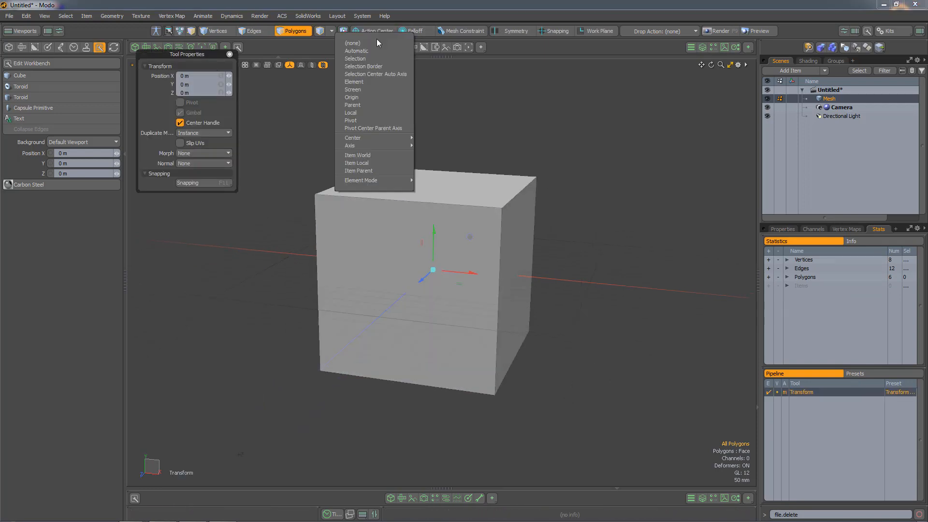
pyautogui.click(381, 58)
pyautogui.click(411, 31)
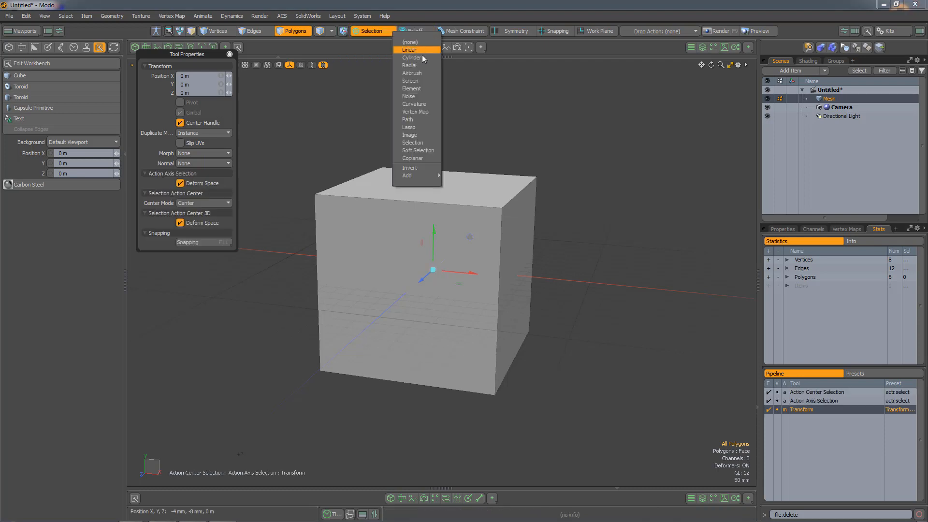
pyautogui.click(416, 50)
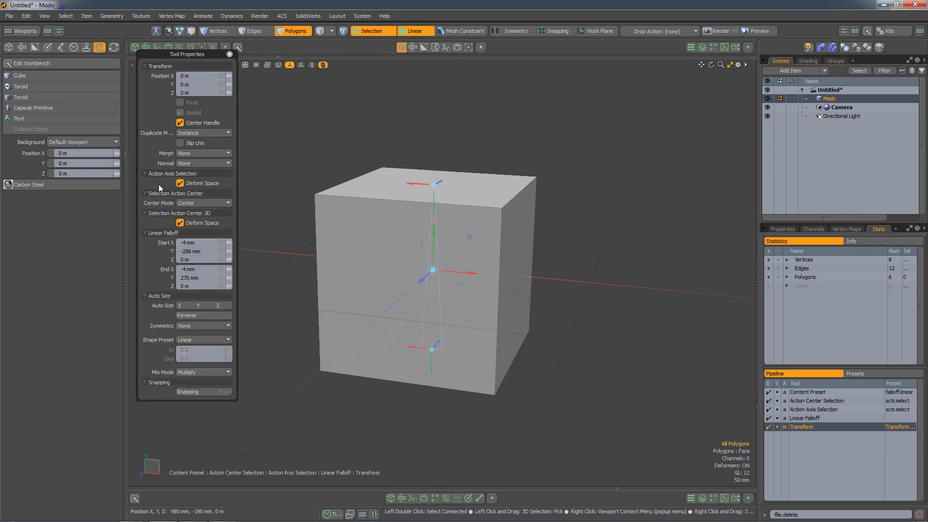
# Add the current tool pipe to the workbench, saving it as a preset named "My Tool".
pyautogui.click(52, 62)
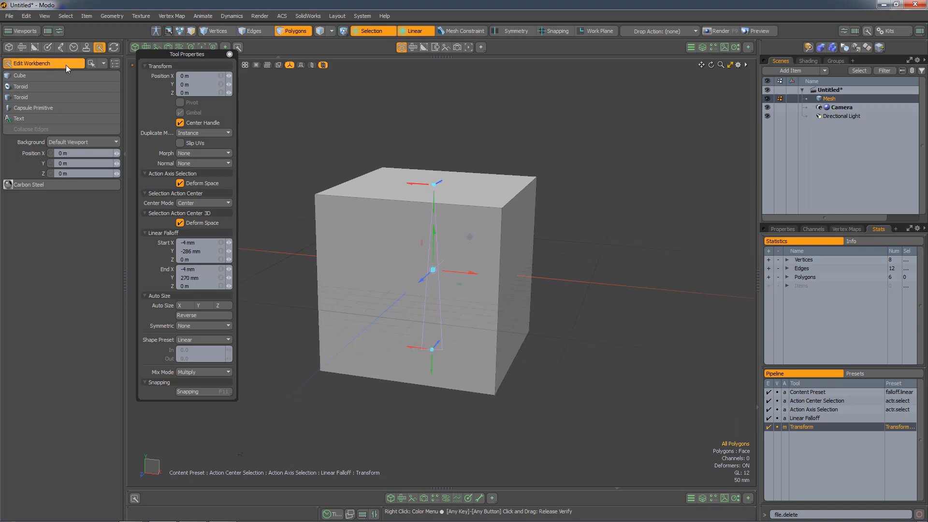
pyautogui.click(104, 63)
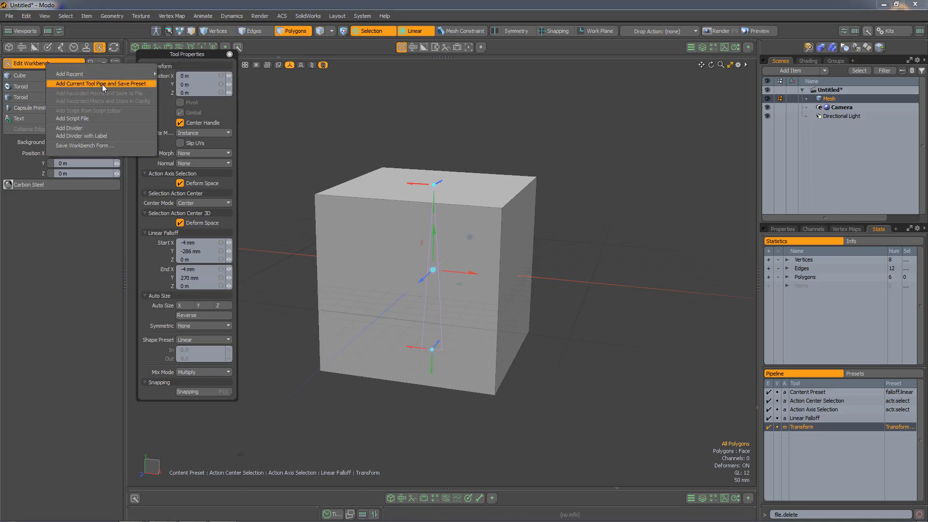
pyautogui.click(106, 82)
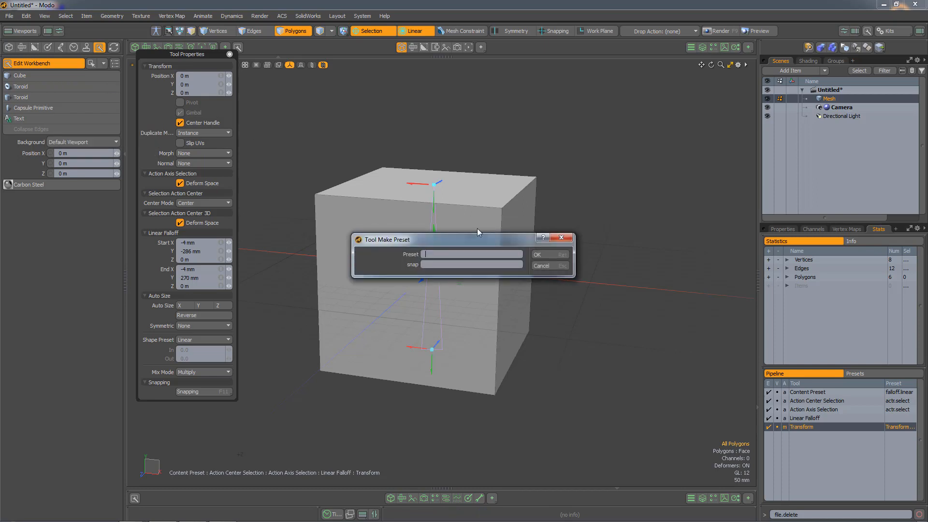
pyautogui.write('My Tool')
pyautogui.click(547, 256)
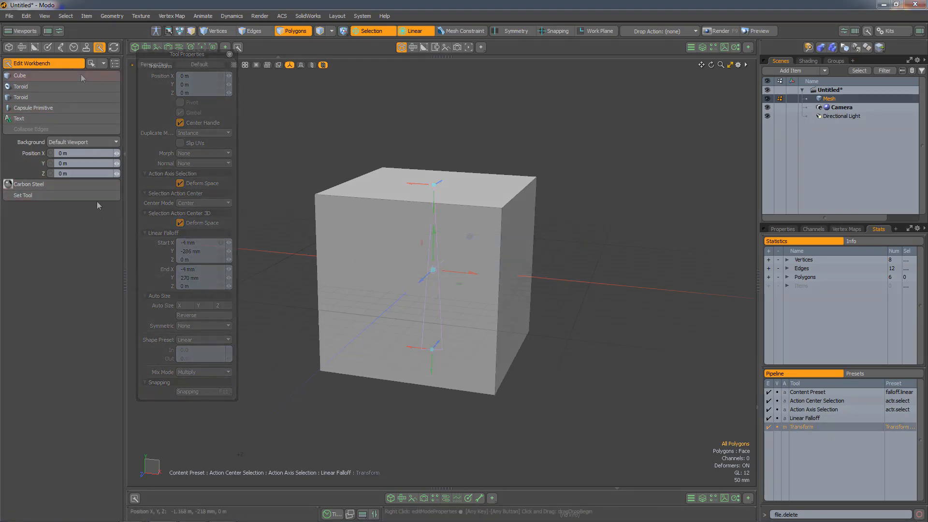
# Relabel the new Set Tool workbench control "My Tool Preset" and finish editing the workbench.
pyautogui.rightClick(106, 196)
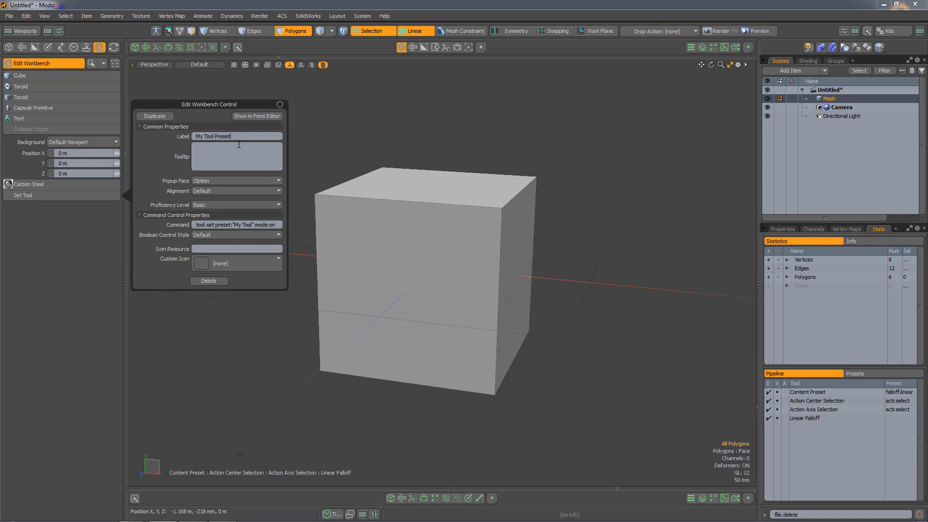
pyautogui.click(216, 157)
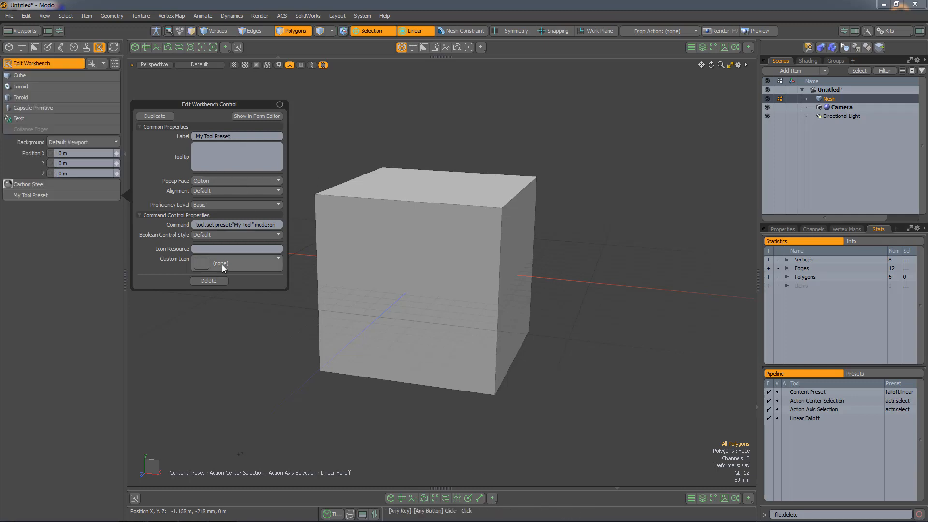
pyautogui.click(62, 248)
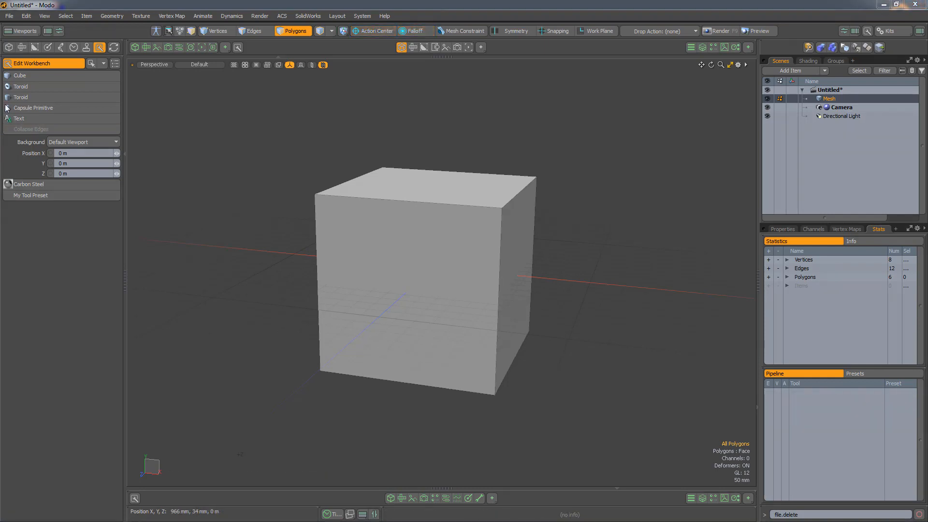
pyautogui.click(48, 64)
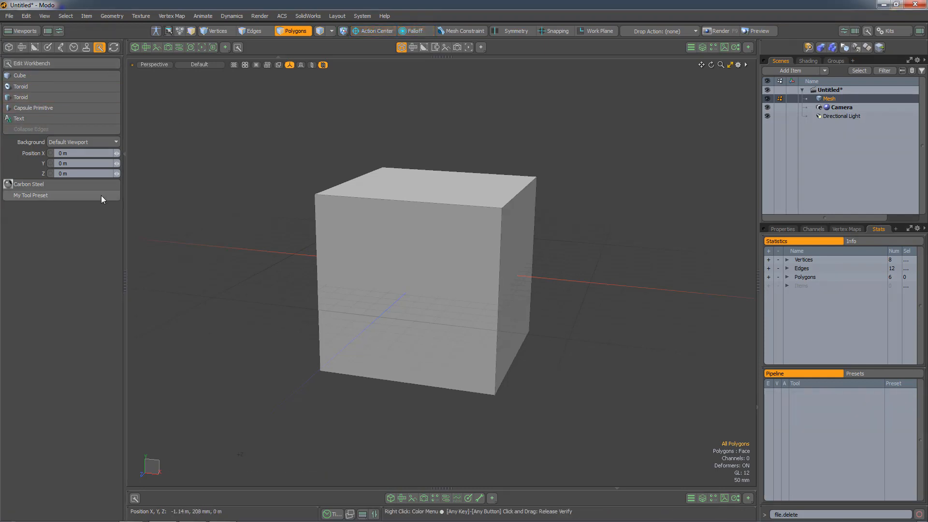
# Test the My Tool Preset workbench control by activating its tool and dropping it again.
pyautogui.click(80, 197)
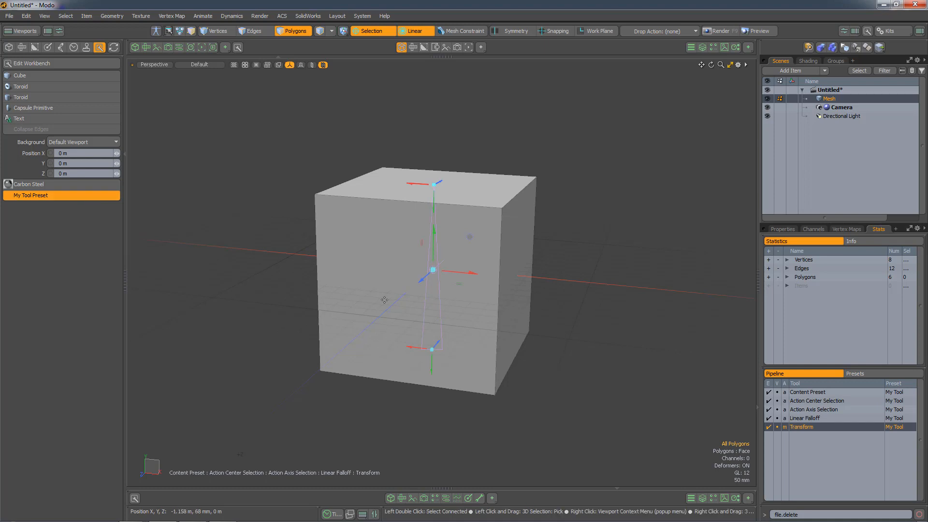
pyautogui.click(82, 196)
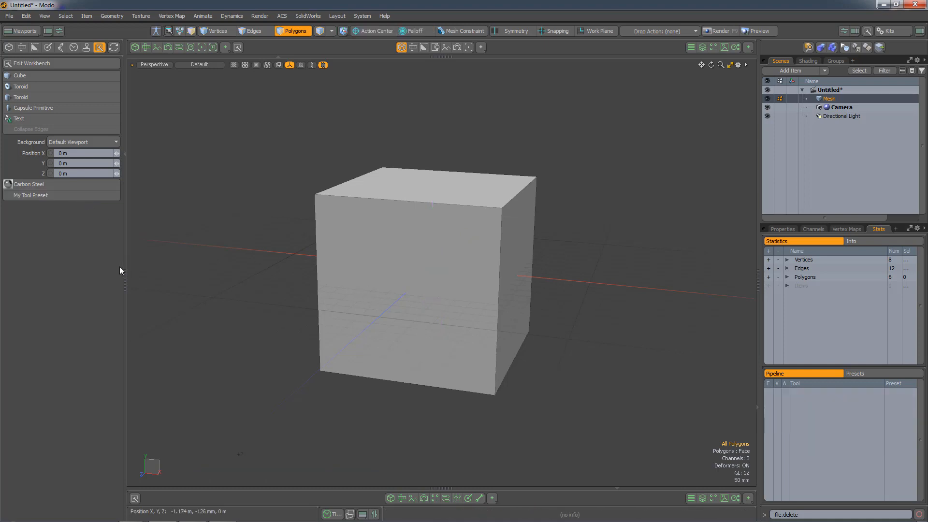
# Record a macro that bevels the cube's selected side face repeatedly into two progressively smaller stepped blocks.
pyautogui.click(520, 269)
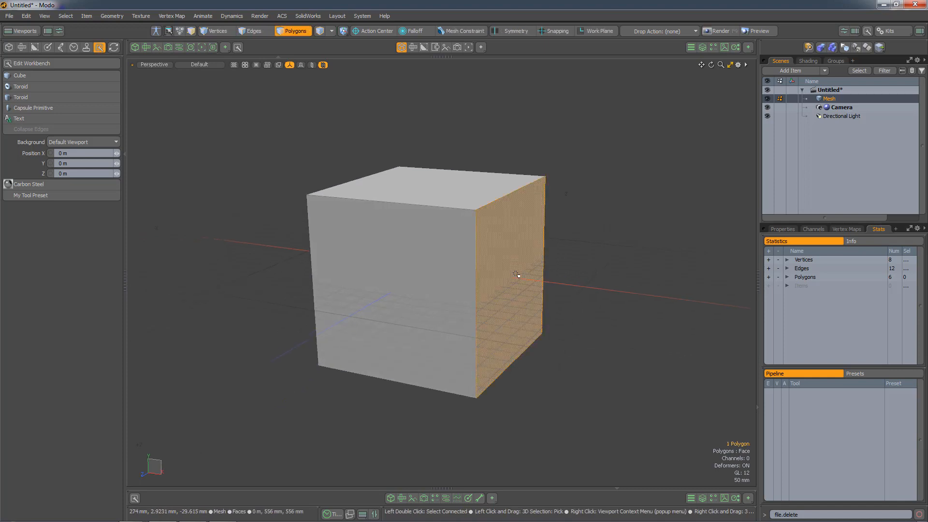
pyautogui.keyDown('alt'); pyautogui.moveTo(521, 270); pyautogui.dragTo(543, 348); pyautogui.keyUp('alt')
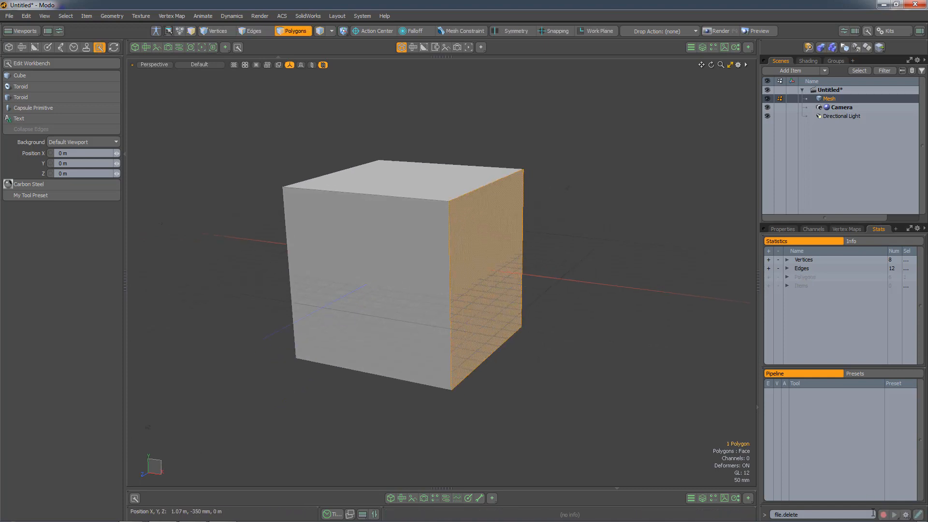
pyautogui.press('b')
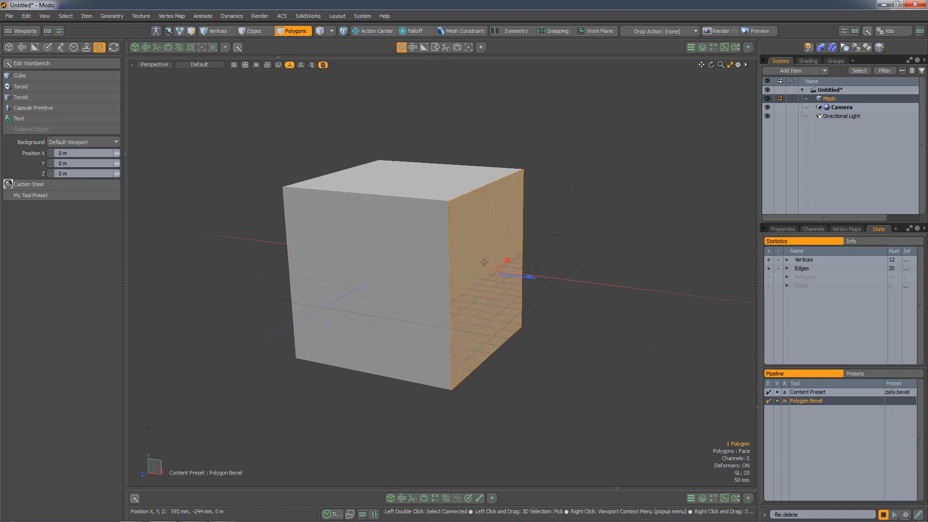
pyautogui.moveTo(507, 261); pyautogui.dragTo(651, 279)
pyautogui.press('space')
pyautogui.click(595, 377)
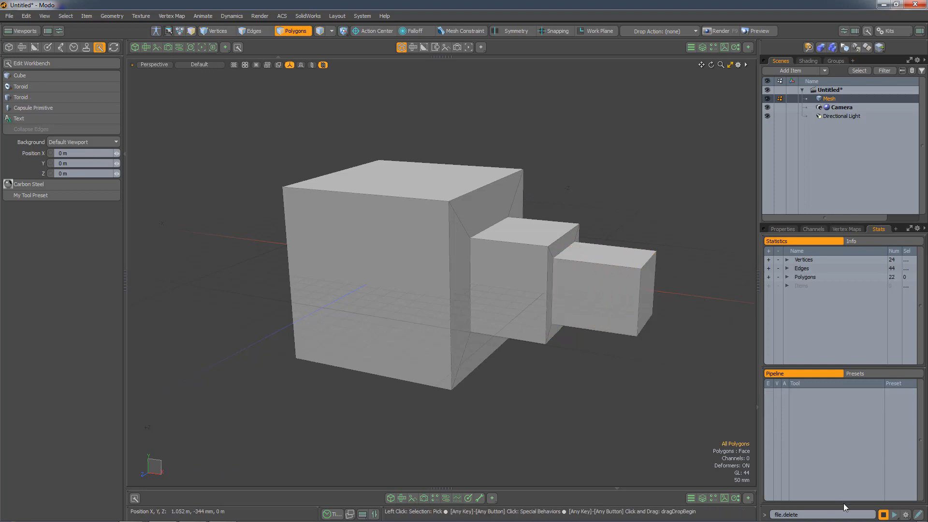
# Add the recorded macro to the workbench, saving it to the Desktop as "aaaaaa".
pyautogui.click(69, 64)
pyautogui.click(102, 62)
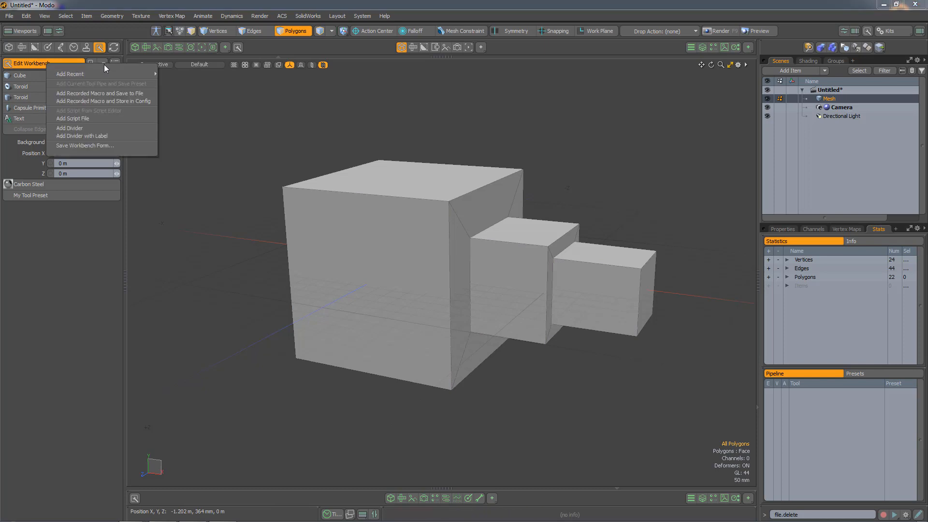
pyautogui.click(92, 94)
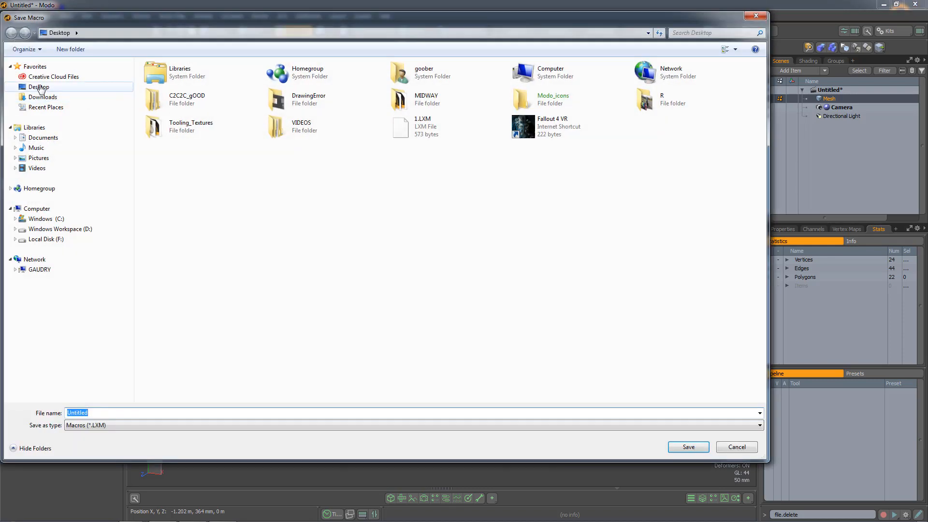
pyautogui.click(40, 87)
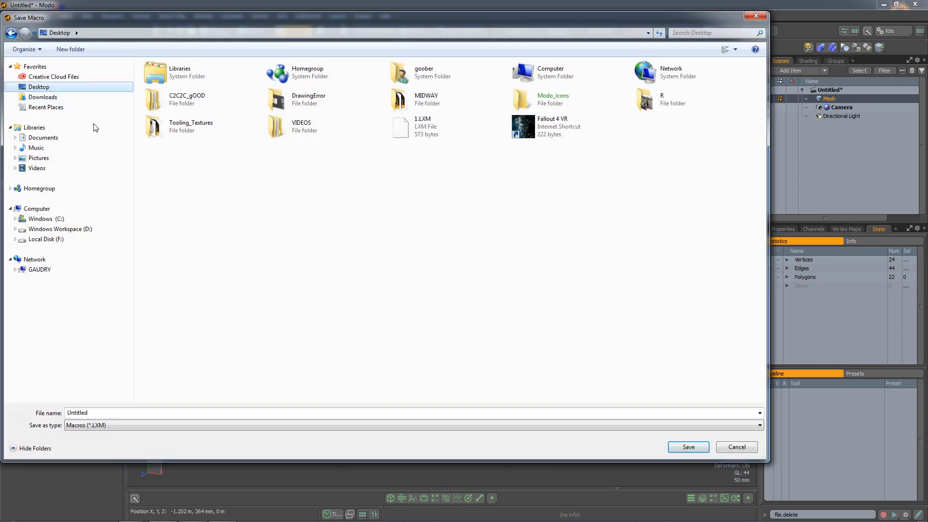
pyautogui.click(114, 412)
pyautogui.write('aaaaaa')
pyautogui.click(689, 447)
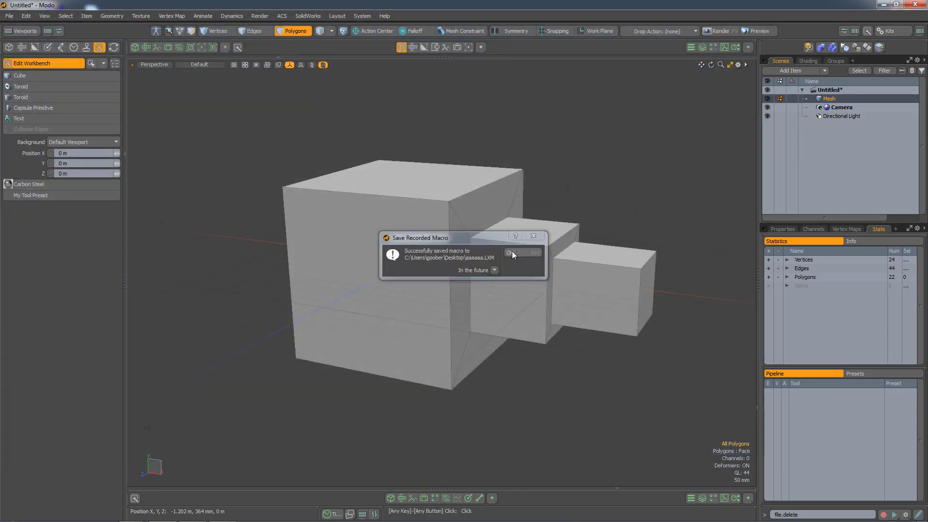
pyautogui.click(510, 252)
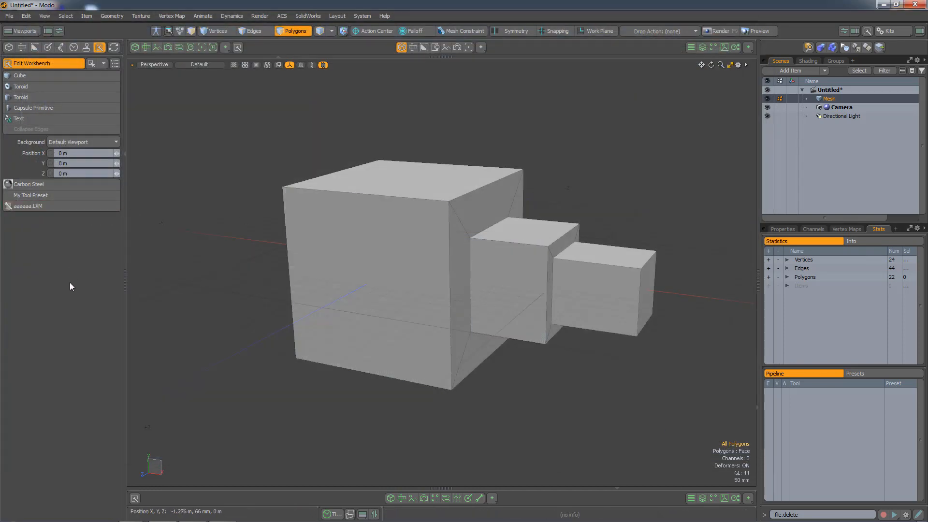
# Finish editing the workbench and run the aaaaaa.LXM macro on the cube's front face and top face.
pyautogui.moveTo(390, 329)
pyautogui.keyDown('alt'); pyautogui.mouseDown()
pyautogui.moveTo(352, 341)
pyautogui.moveTo(402, 332)
pyautogui.mouseUp(); pyautogui.keyUp('alt')
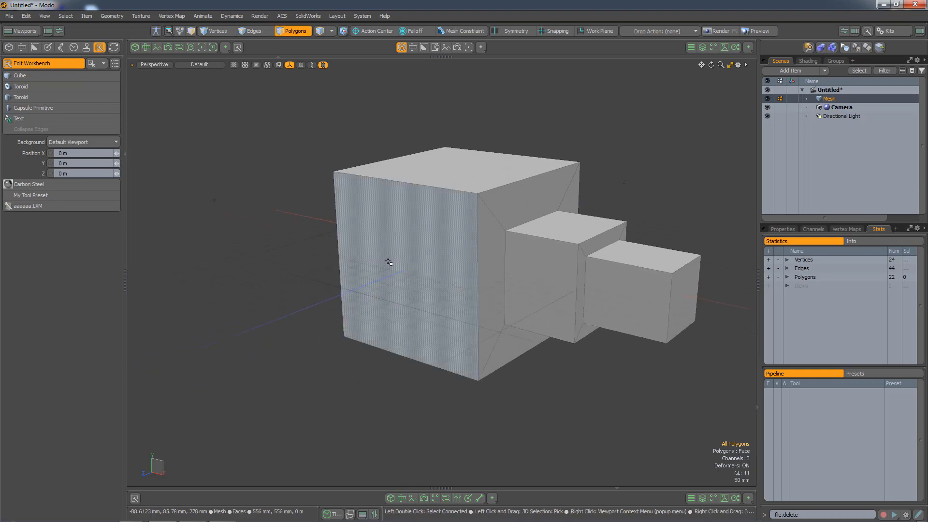
pyautogui.click(31, 65)
pyautogui.click(374, 261)
pyautogui.click(53, 206)
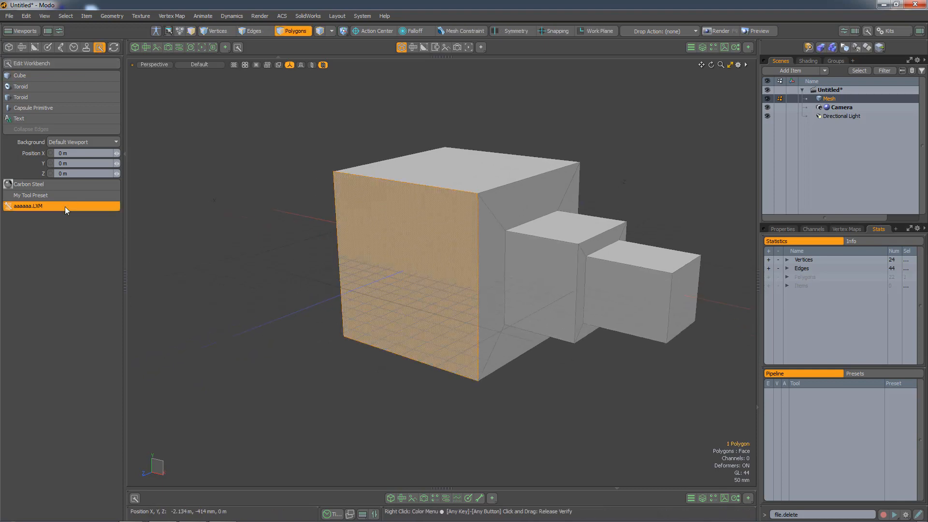
pyautogui.keyDown('alt'); pyautogui.moveTo(479, 170); pyautogui.dragTo(472, 282); pyautogui.keyUp('alt')
pyautogui.click(471, 282)
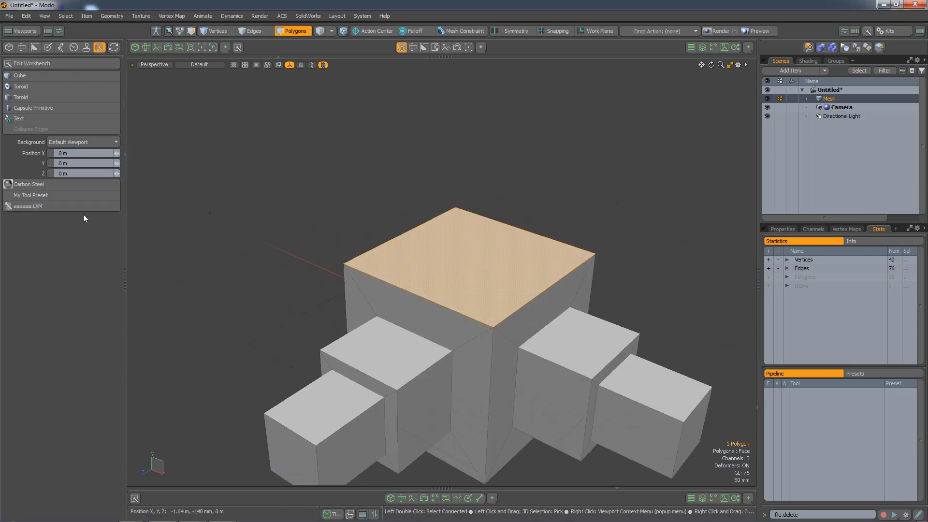
pyautogui.click(82, 208)
pyautogui.keyDown('alt'); pyautogui.moveTo(449, 314); pyautogui.dragTo(453, 389); pyautogui.keyUp('alt')
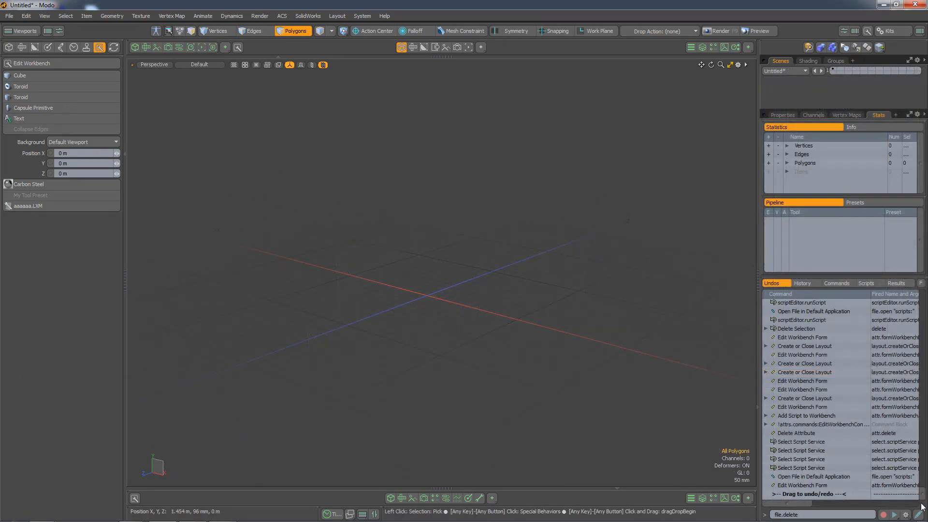
# Open the Script Editor and add its script to the workbench, saving it to the Desktop as "55555".
pyautogui.click(919, 513)
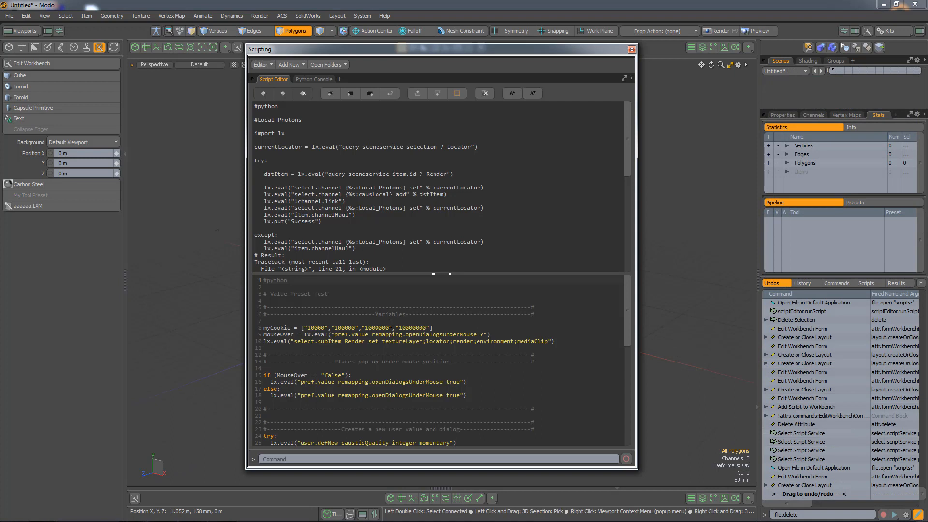
pyautogui.click(49, 62)
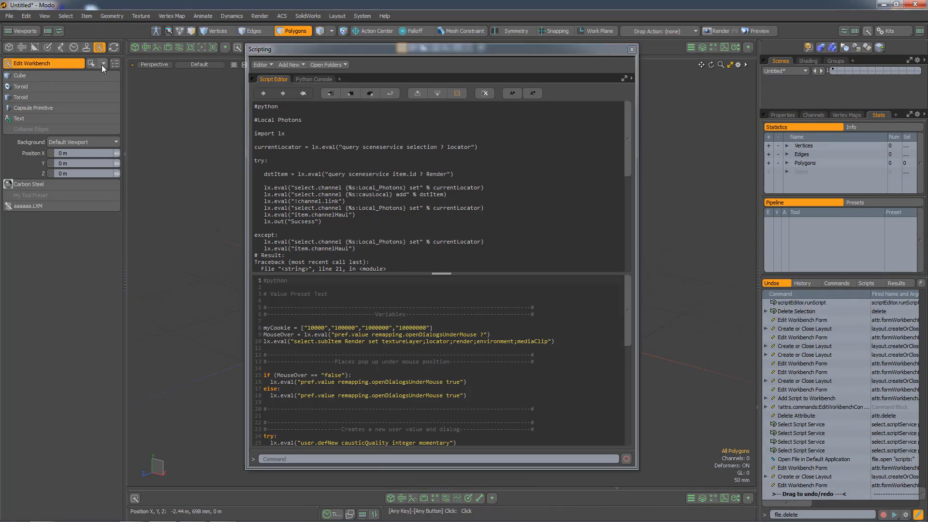
pyautogui.click(104, 63)
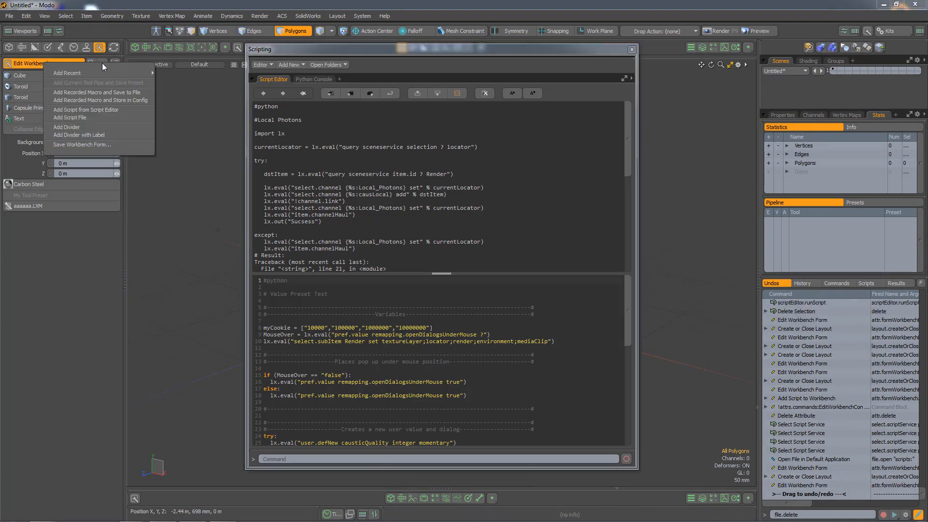
pyautogui.click(91, 109)
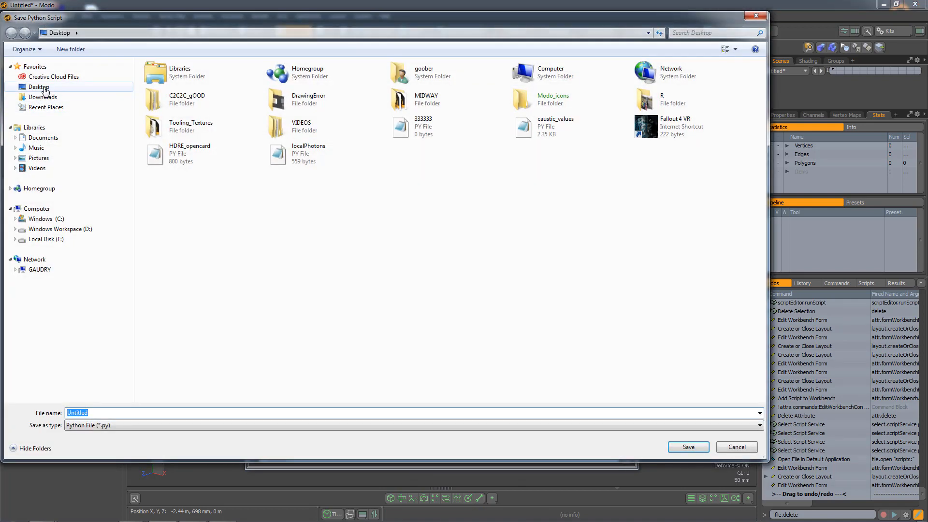
pyautogui.doubleClick(92, 414)
pyautogui.write('55555')
pyautogui.click(679, 447)
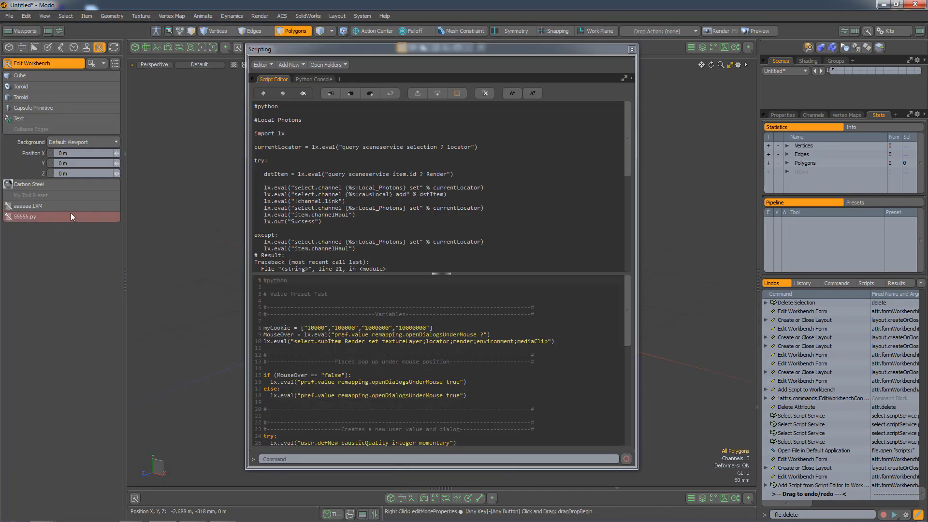
# Add the script file caustic_values.py from the Desktop to the workbench.
pyautogui.click(103, 64)
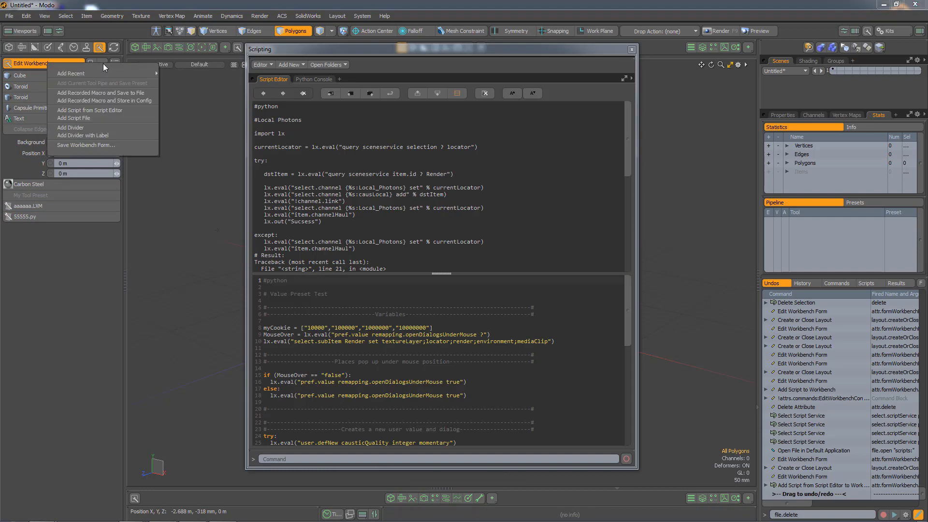
pyautogui.click(96, 119)
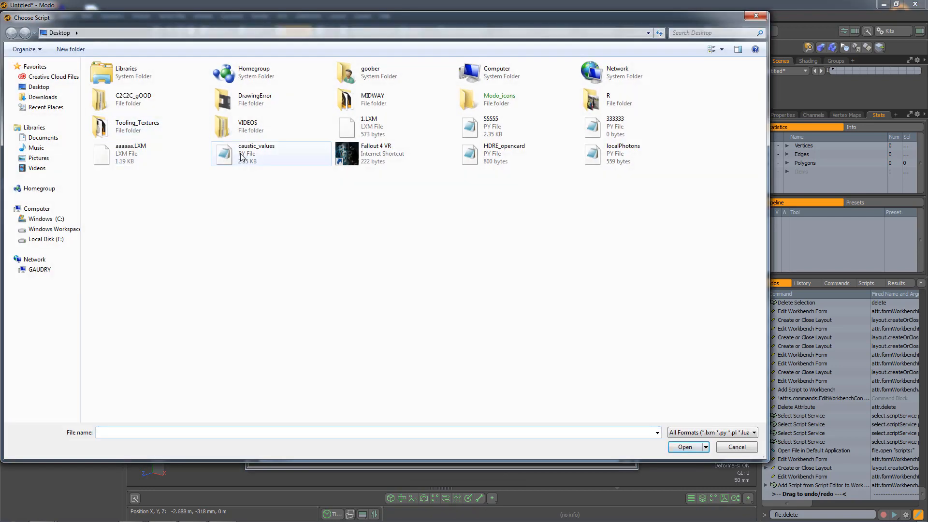
pyautogui.click(242, 157)
pyautogui.click(677, 451)
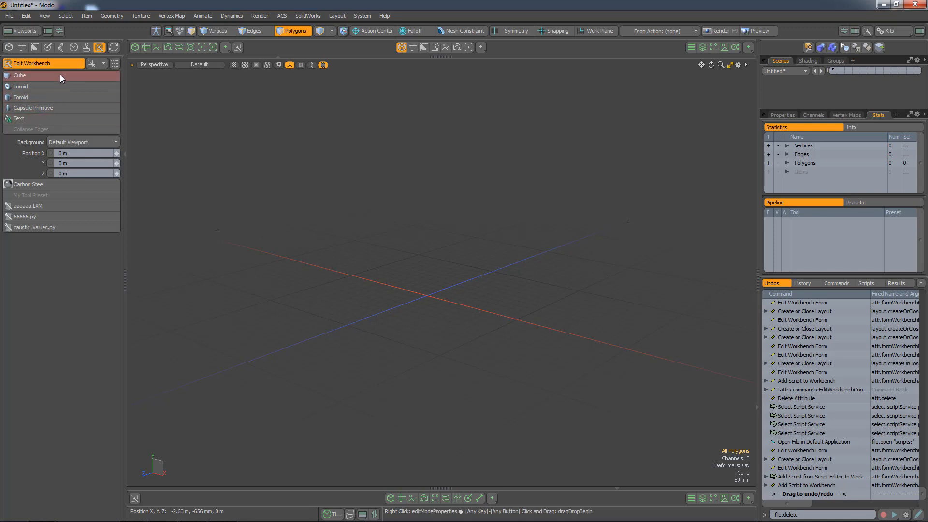
# Reorder the workbench controls, placing Cube below My Tool Preset and caustic_values.py above Capsule Primitive.
pyautogui.moveTo(60, 74); pyautogui.dragTo(73, 203)
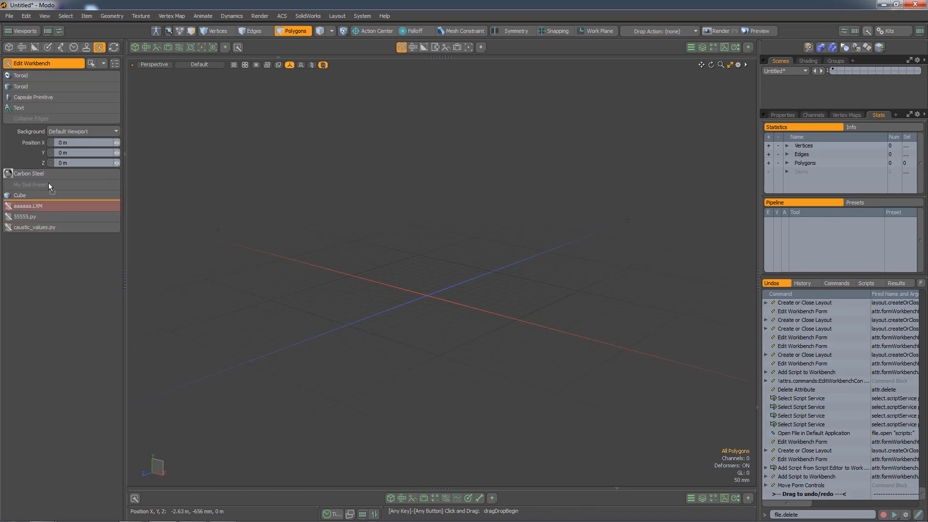
pyautogui.moveTo(58, 91); pyautogui.dragTo(58, 91)
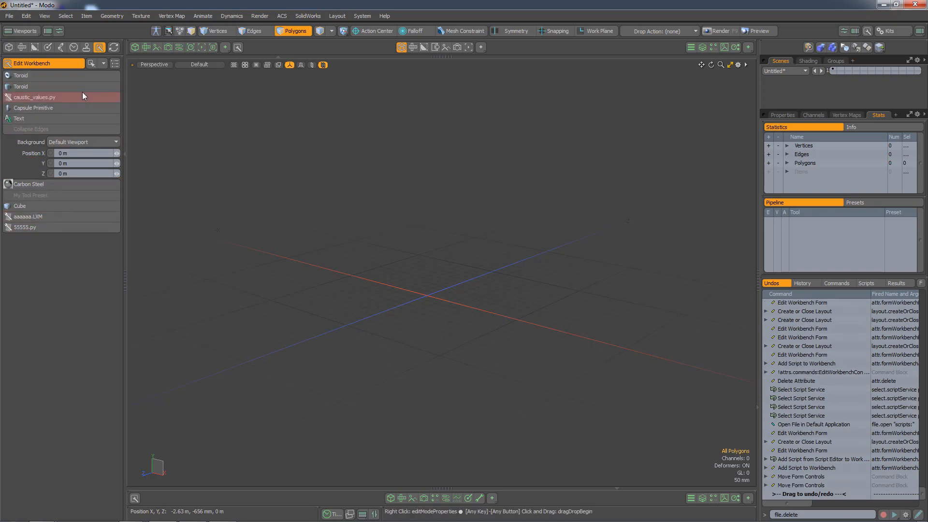
# Add two unlabeled dividers to the workbench, one between My Tool Preset and Cube and one between caustic_values.py and Capsule Primitive.
pyautogui.click(104, 63)
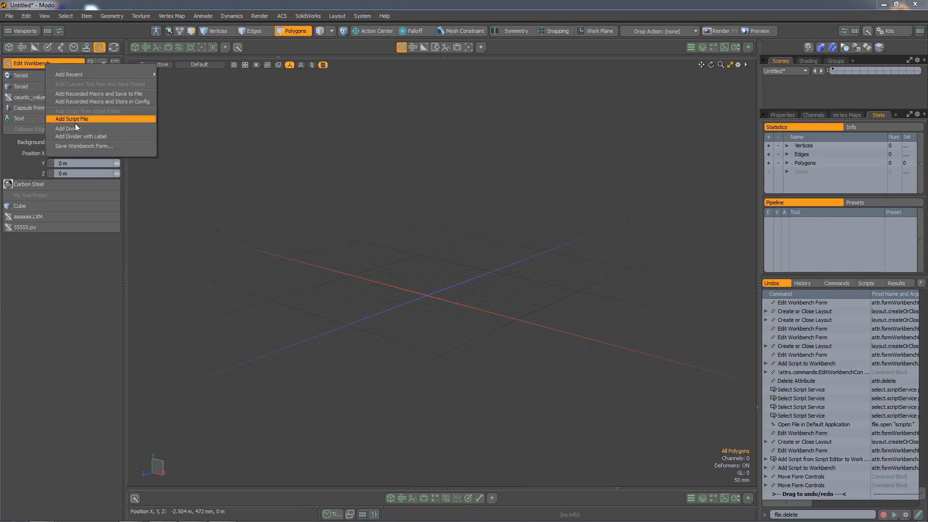
pyautogui.click(86, 129)
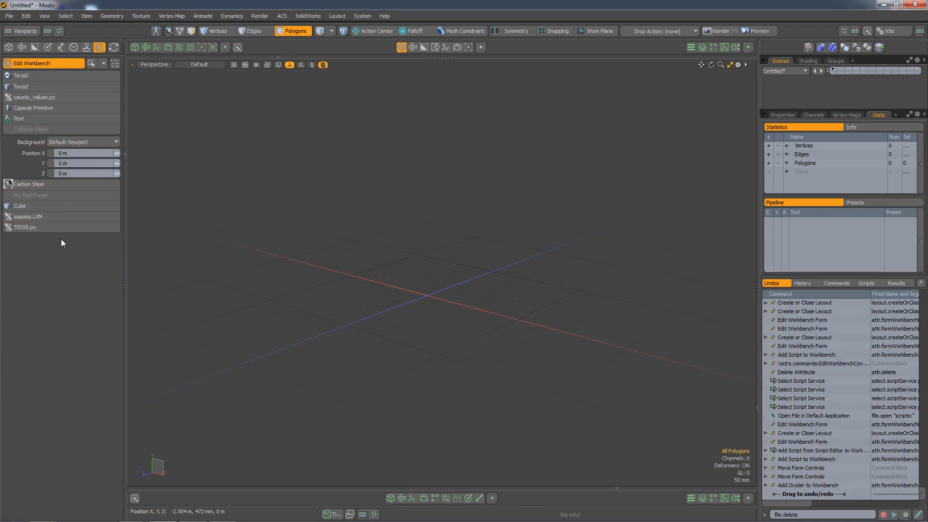
pyautogui.moveTo(60, 236); pyautogui.dragTo(66, 205)
pyautogui.click(102, 64)
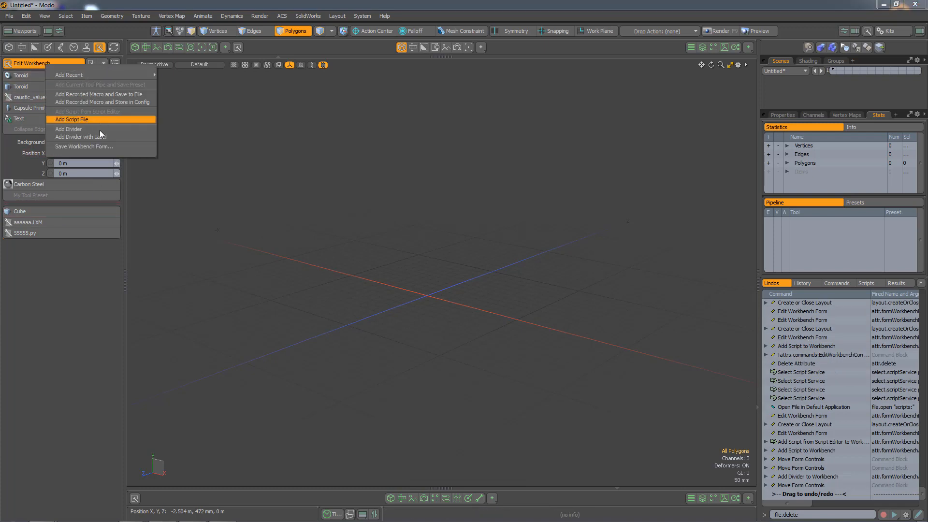
pyautogui.click(92, 137)
pyautogui.moveTo(62, 241); pyautogui.dragTo(54, 100)
# Add a divider labeled "aaa" to the workbench and place it between Capsule Primitive and Text.
pyautogui.click(103, 63)
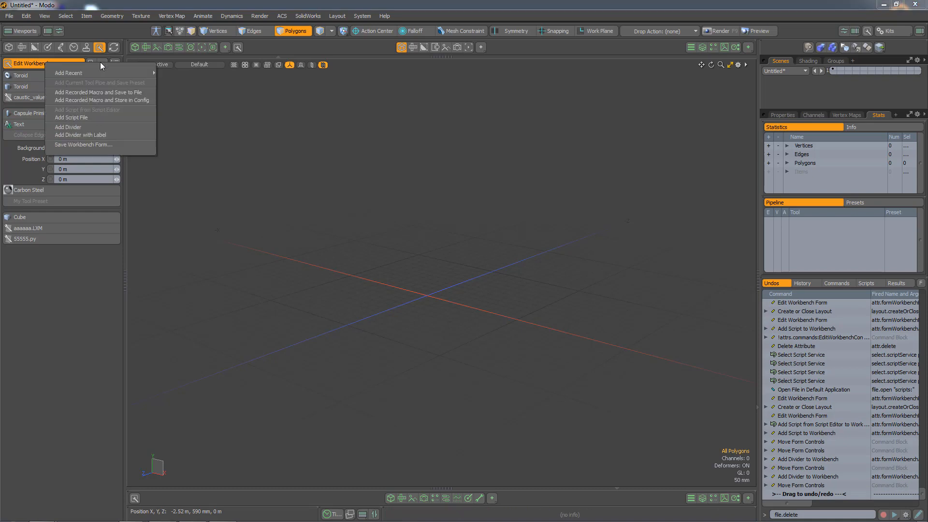
pyautogui.click(95, 136)
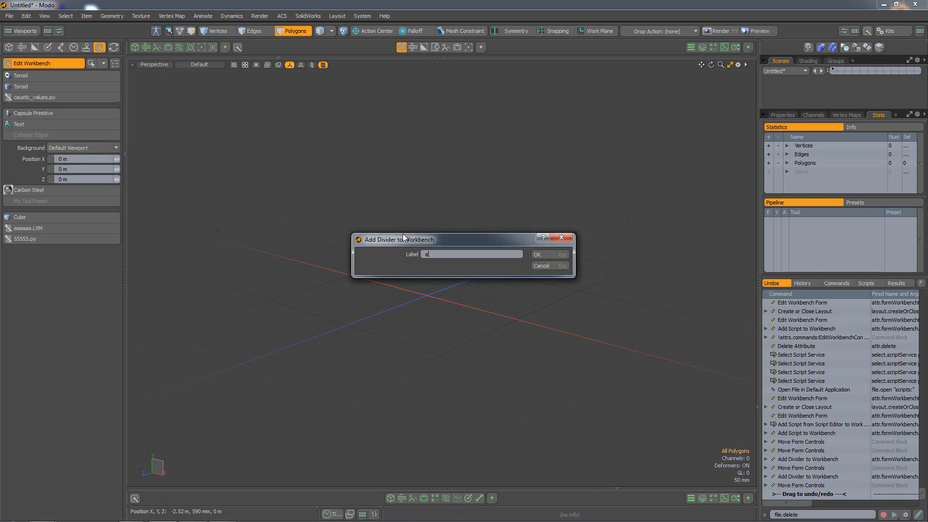
pyautogui.click(538, 254)
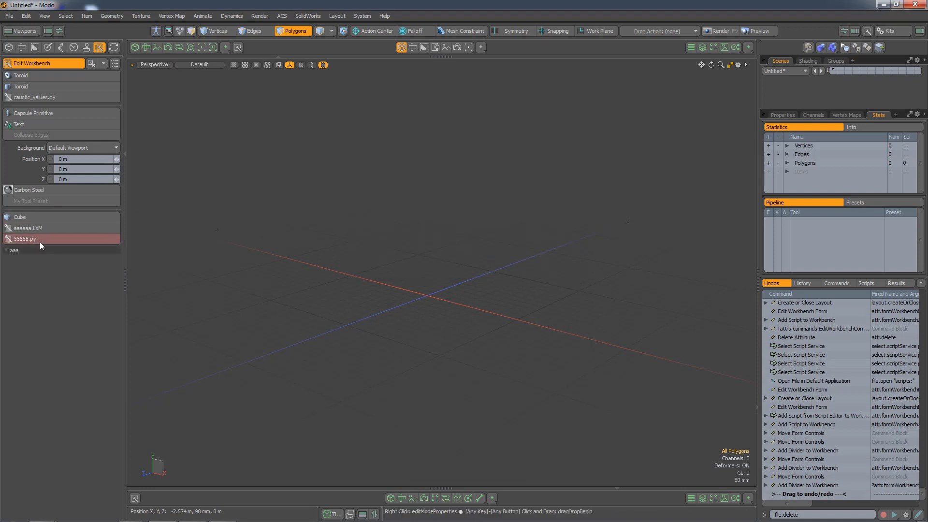
pyautogui.moveTo(52, 251); pyautogui.dragTo(47, 224)
pyautogui.moveTo(44, 145); pyautogui.dragTo(48, 122)
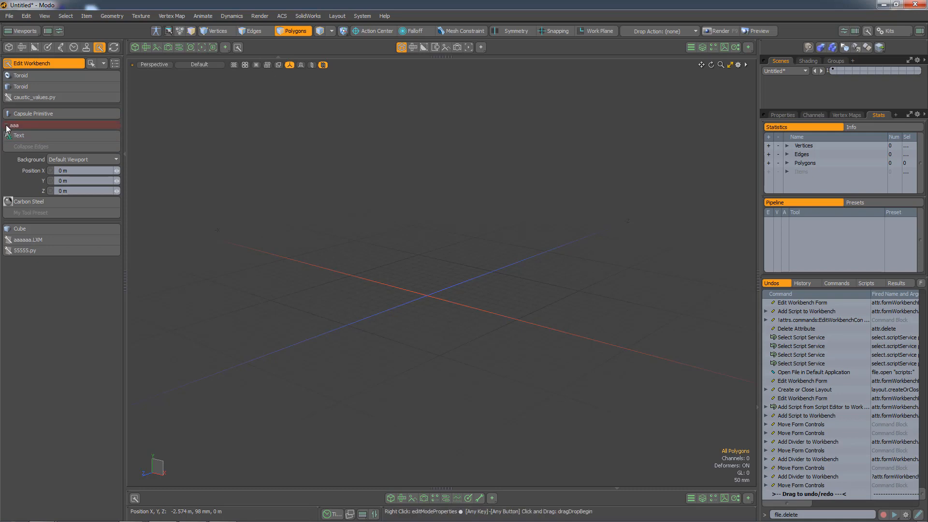
# Leave workbench editing and test the aaa divider by collapsing and expanding its section.
pyautogui.click(30, 65)
pyautogui.click(6, 126)
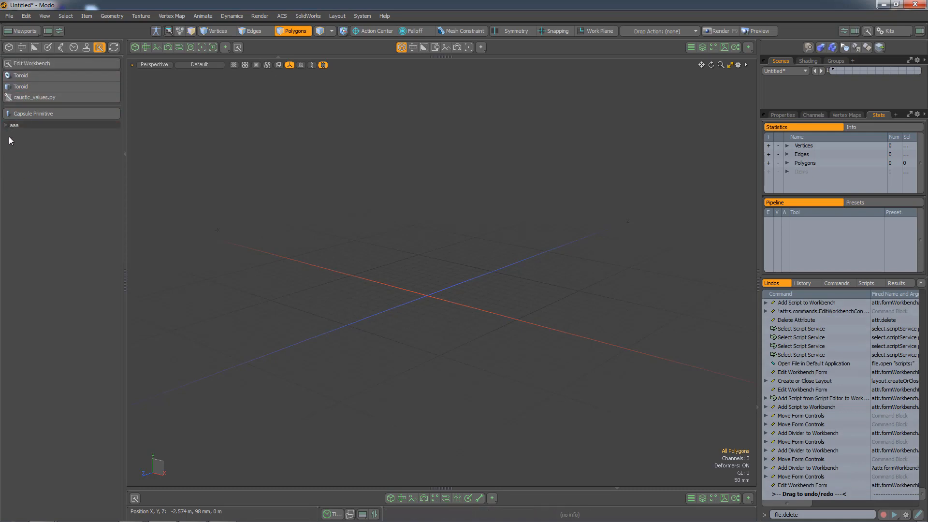
pyautogui.click(5, 127)
# Re-enable workbench editing and delete the 55555.py script control from the end of the workbench.
pyautogui.click(36, 63)
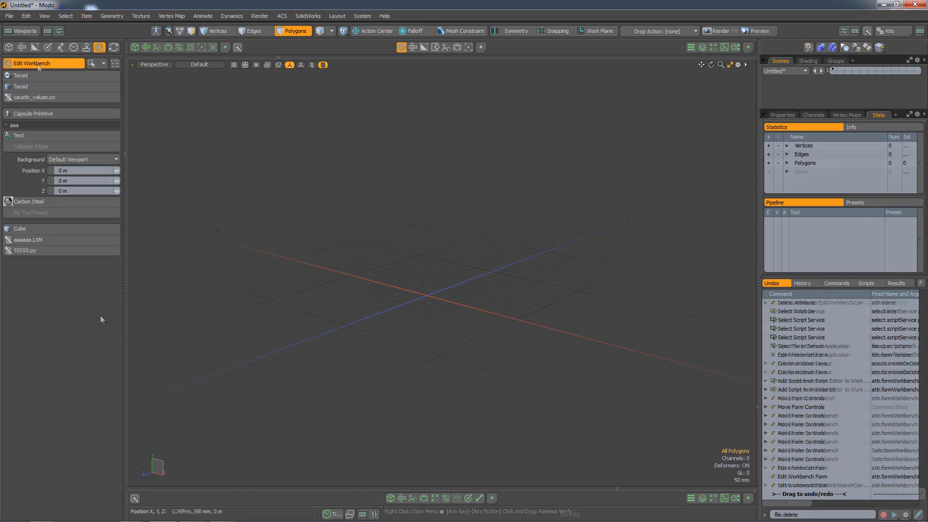
pyautogui.click(96, 250)
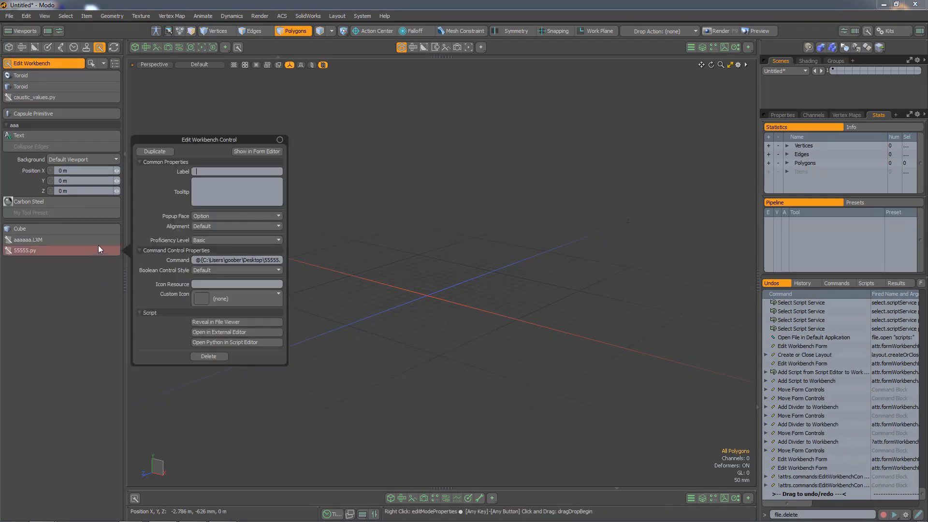
pyautogui.click(210, 356)
pyautogui.click(498, 253)
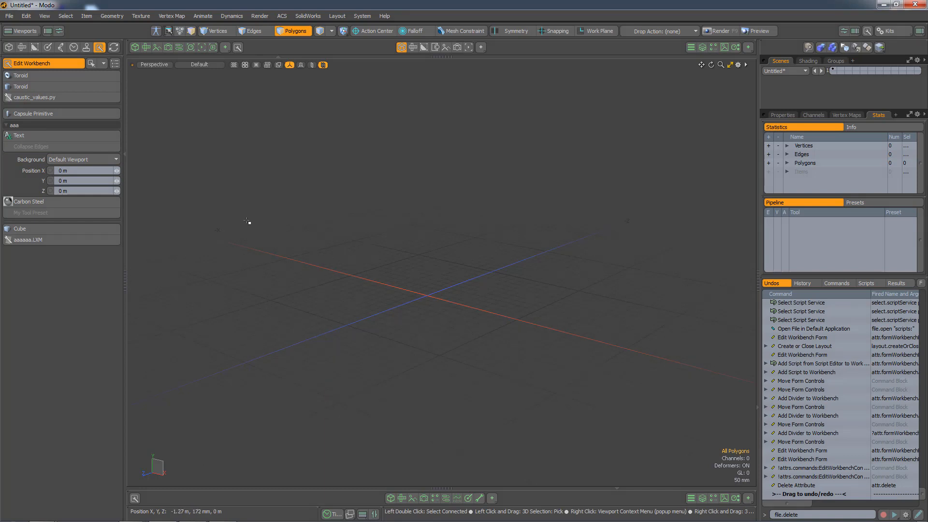
# View the save options for the workbench form as a CFG file in the Configs folder, then cancel without saving.
pyautogui.click(104, 63)
pyautogui.click(98, 146)
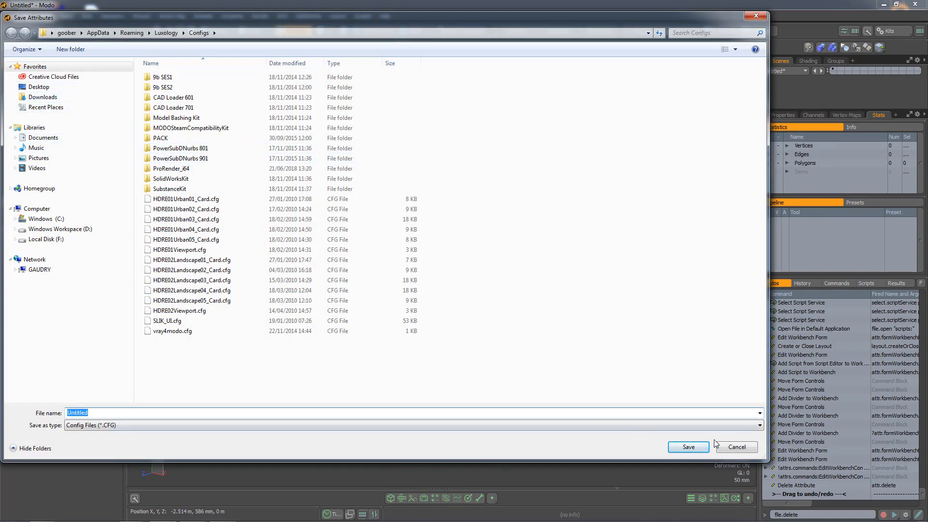
pyautogui.click(733, 447)
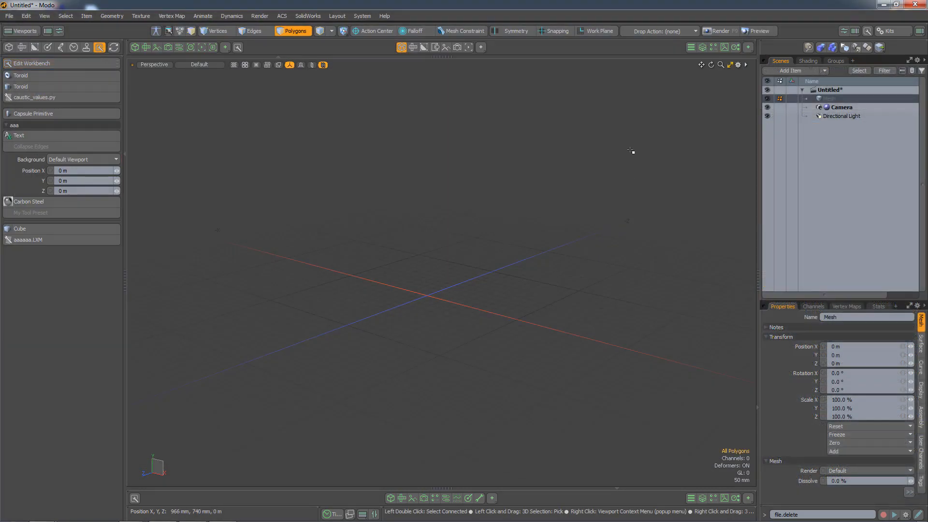
# Open the Kits palette and detach it as a floating window over the viewport.
pyautogui.click(891, 30)
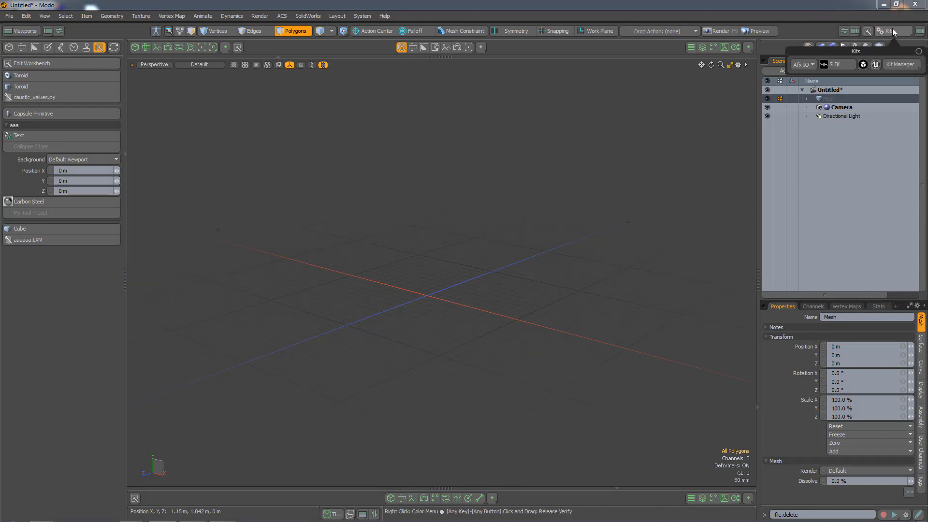
pyautogui.moveTo(833, 56); pyautogui.dragTo(614, 166)
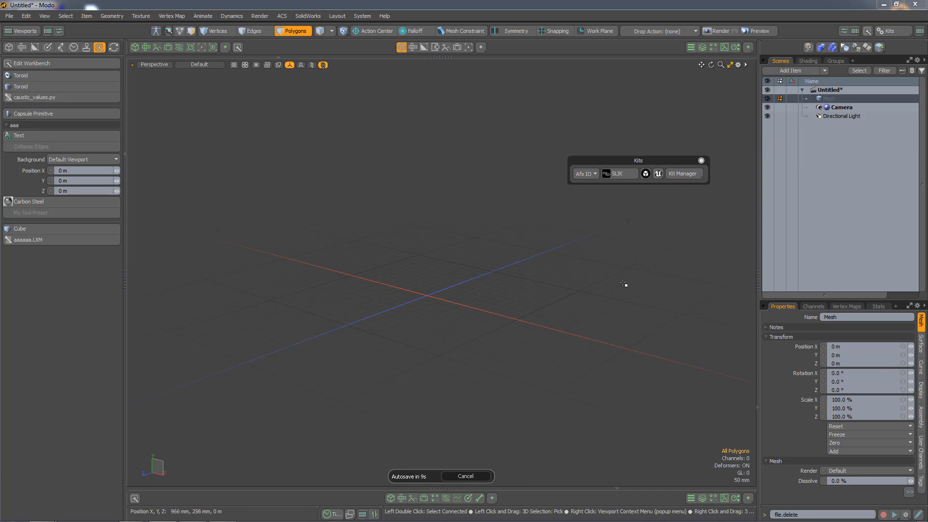
pyautogui.moveTo(604, 160); pyautogui.dragTo(629, 180)
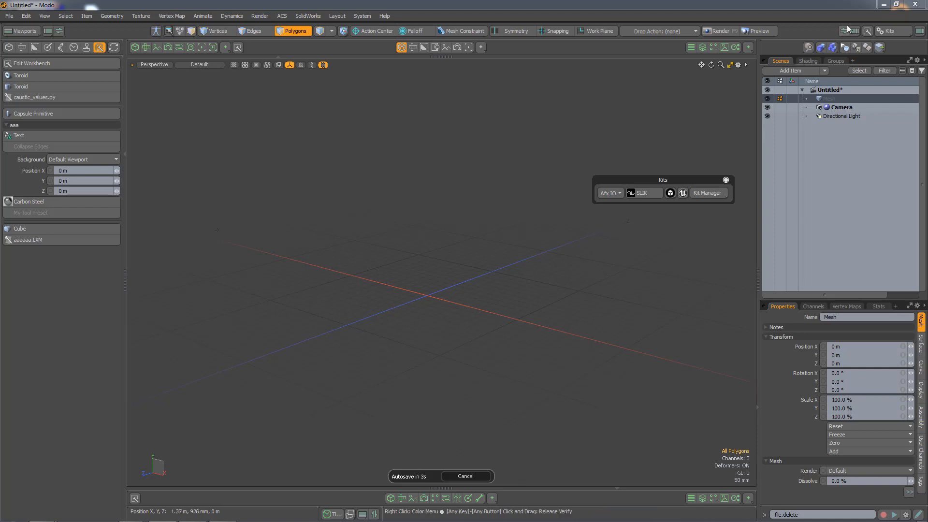
# Use Pick to Add to place the Unreal control from the floating Kits palette in the workbench beside Kits.
pyautogui.click(869, 31)
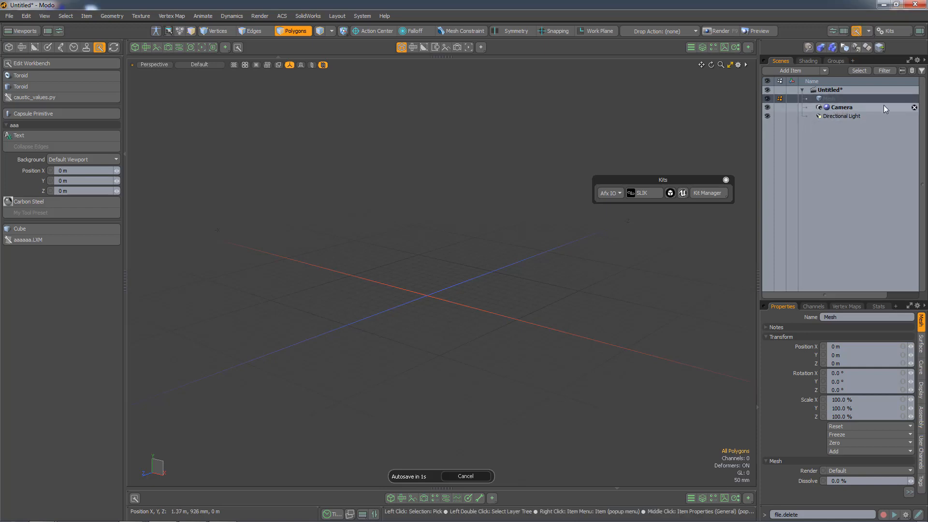
pyautogui.click(867, 31)
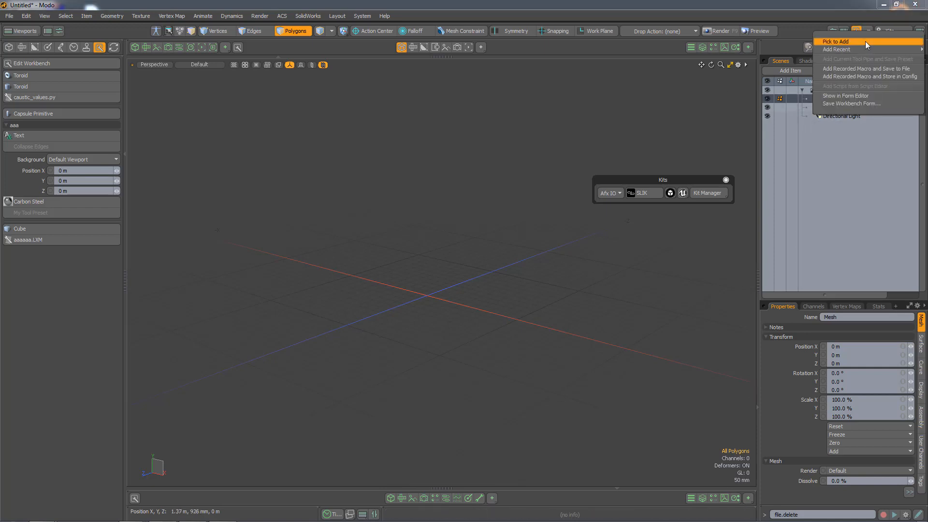
pyautogui.click(866, 41)
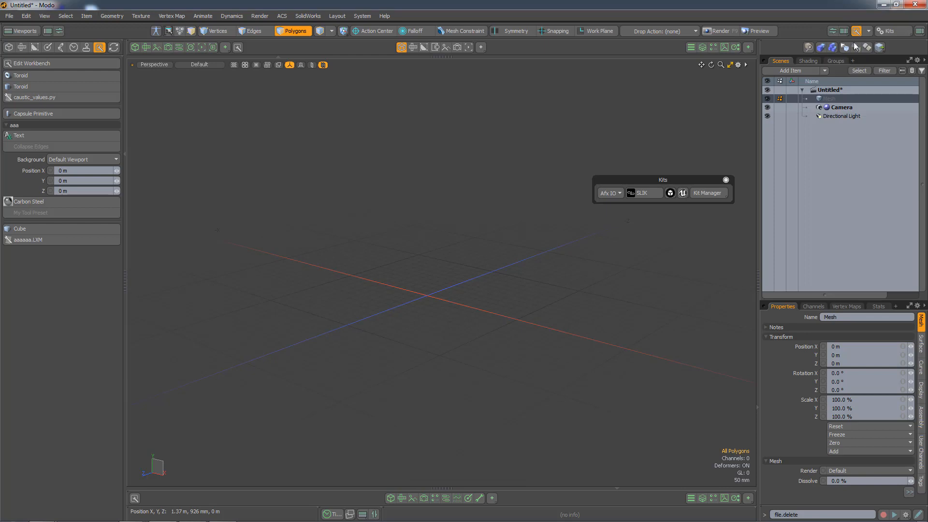
pyautogui.click(683, 193)
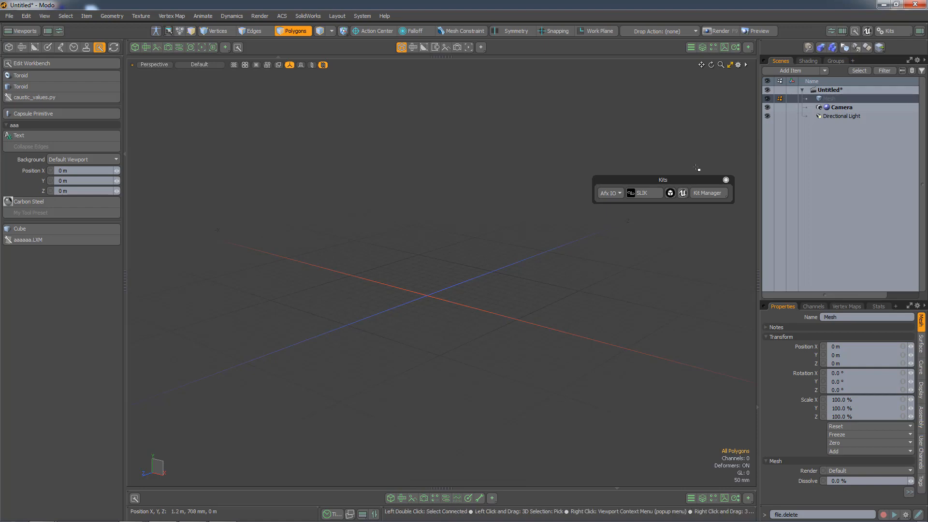
# Add the Afx IO, SLIK and Unity controls from the floating Kits palette to the toolbar workbench above the viewport.
pyautogui.click(250, 47)
pyautogui.click(250, 59)
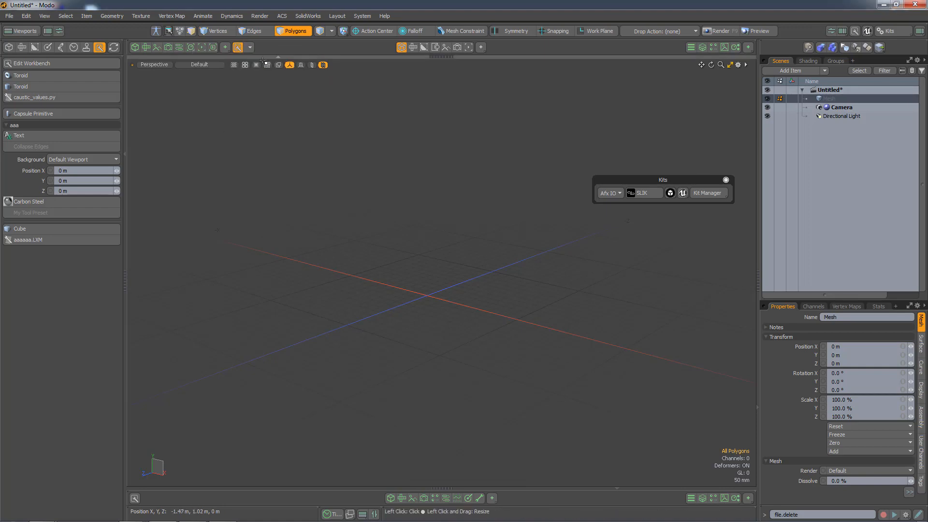
pyautogui.click(610, 193)
pyautogui.click(670, 192)
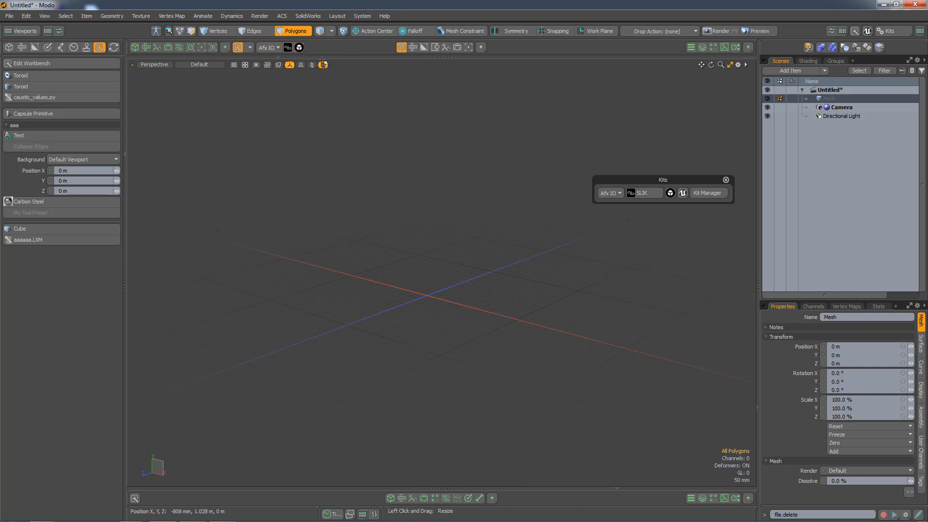
# Enable Gap After for the SLIK control in the toolbar workbench above the viewport.
pyautogui.rightClick(287, 47)
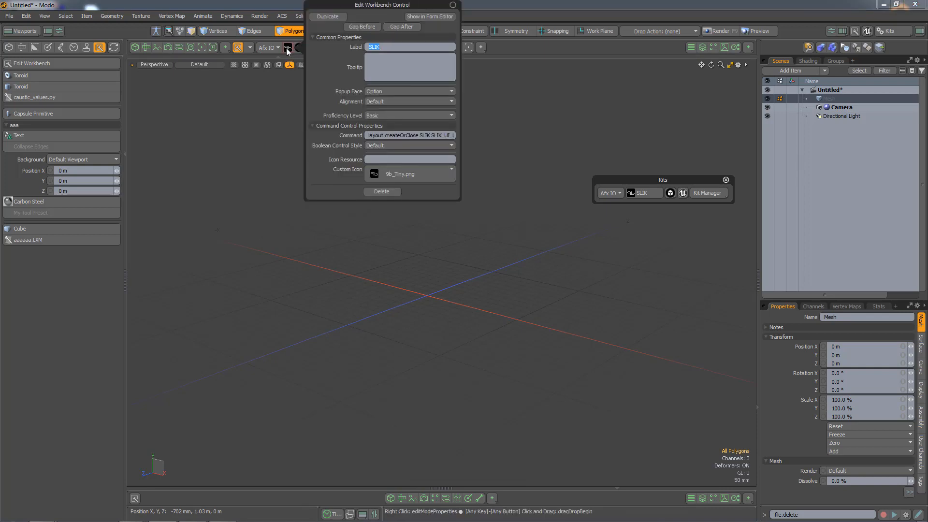
pyautogui.click(401, 29)
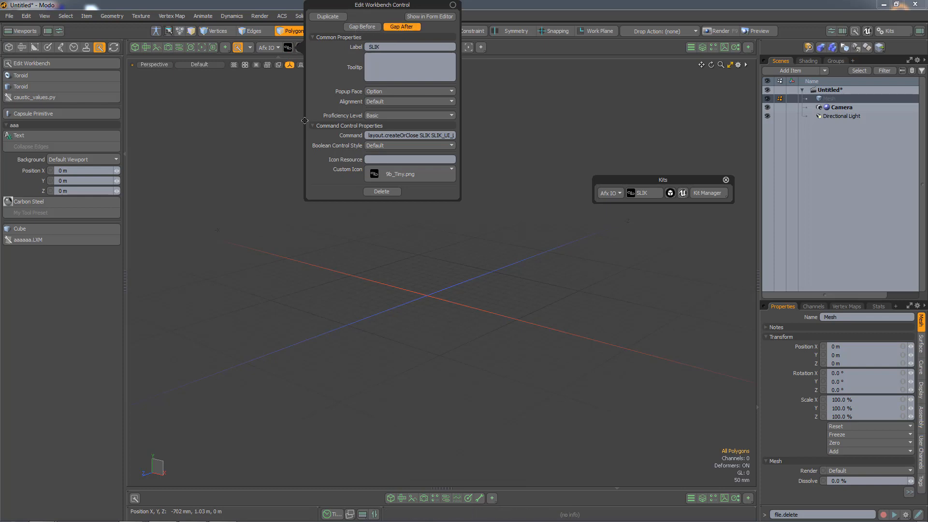